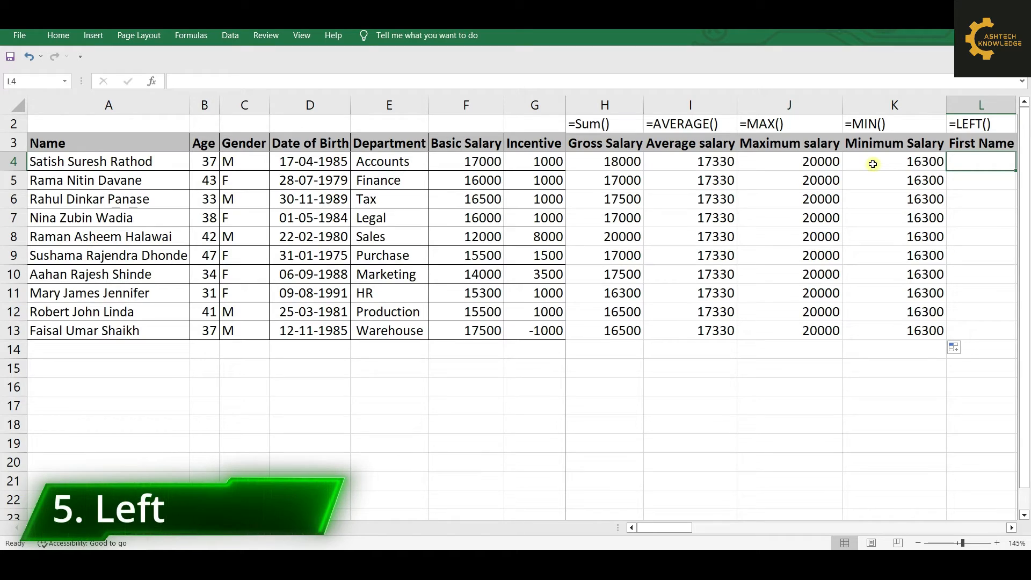
- Enter =LEFT(A4,6) in the first First Name cell, L4, to extract the leading six characters of the full name
type("=")
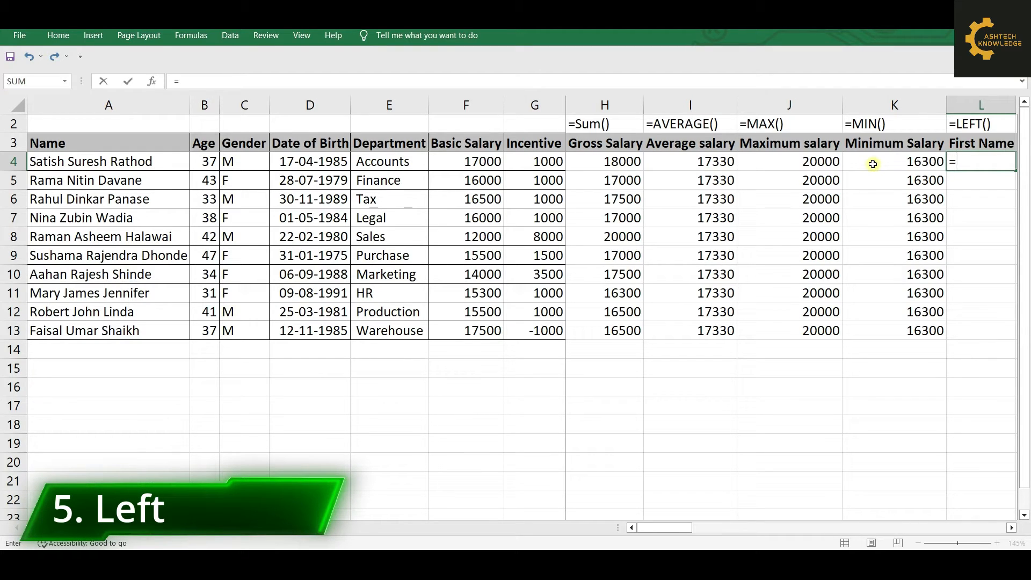
type("left")
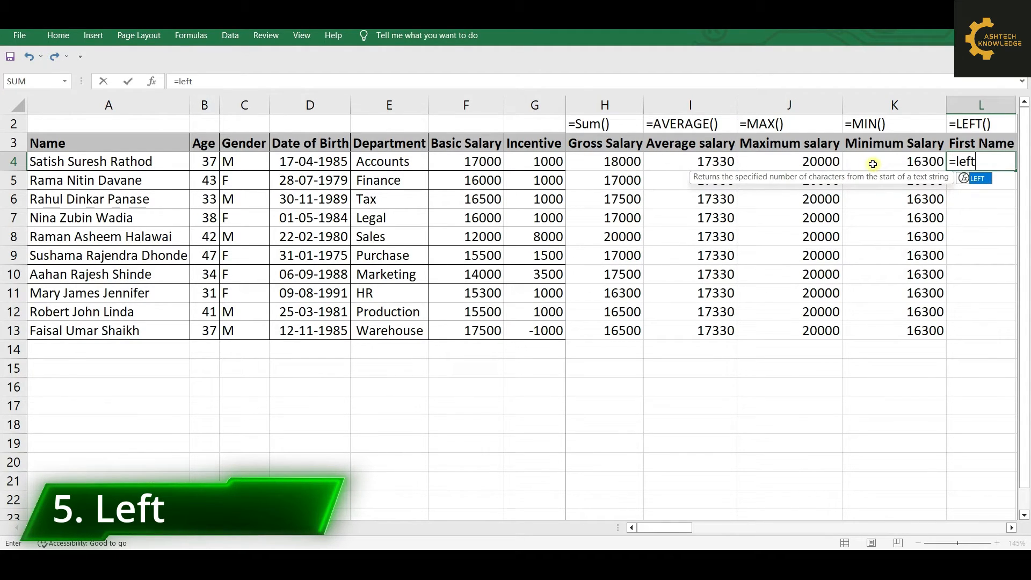
type("(")
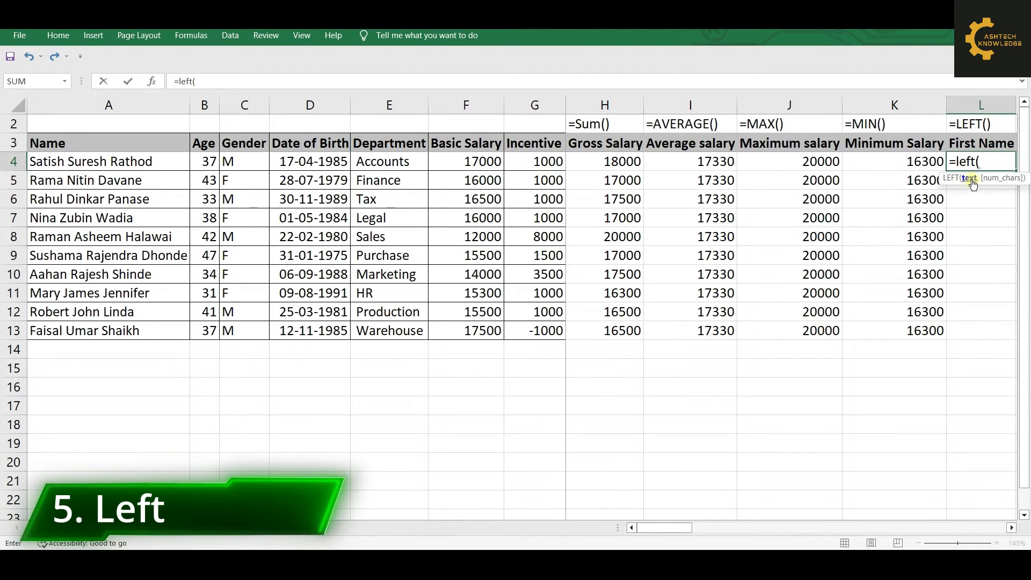
left_click(60, 165)
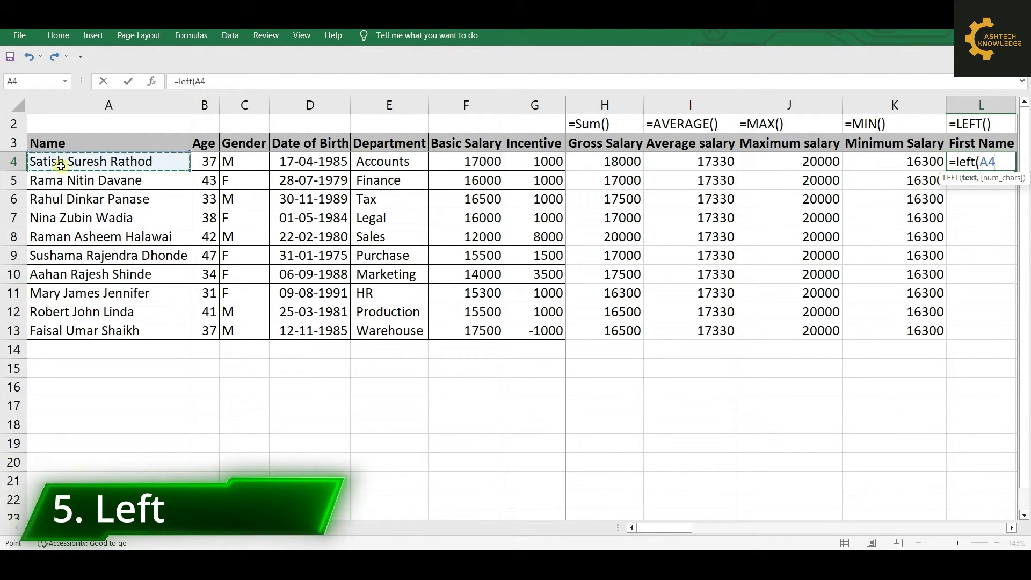
type(",")
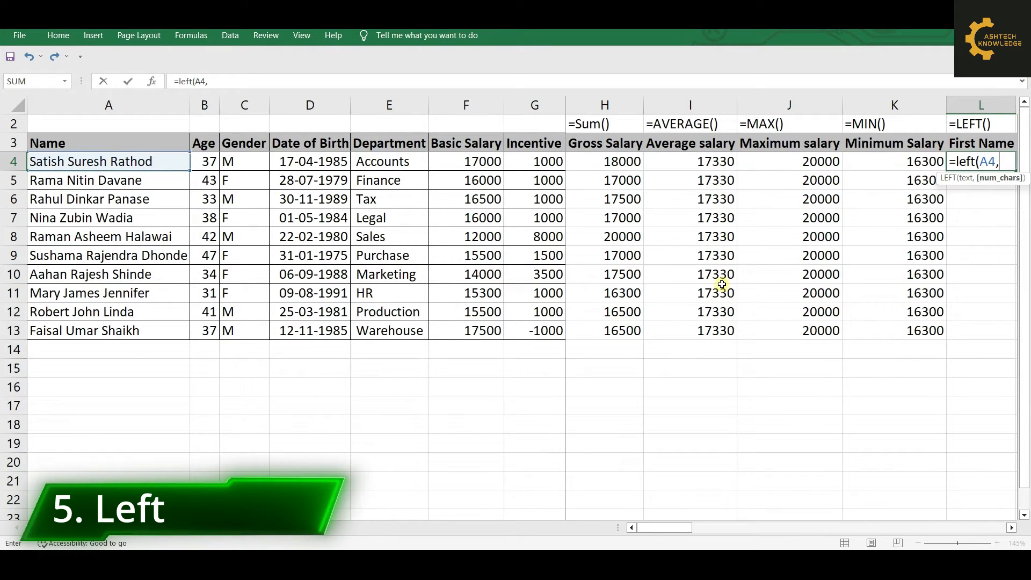
type("6)")
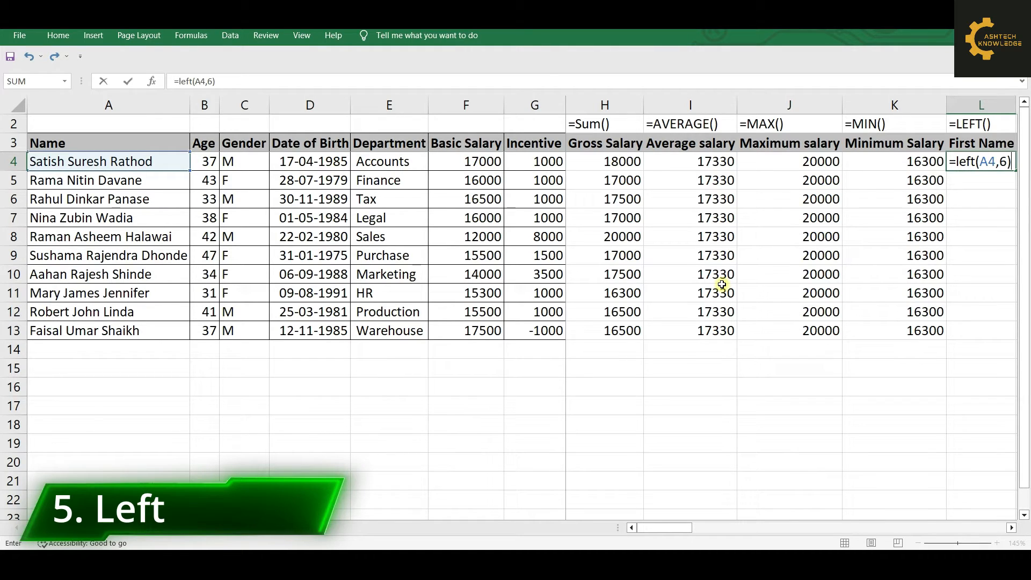
key("Return")
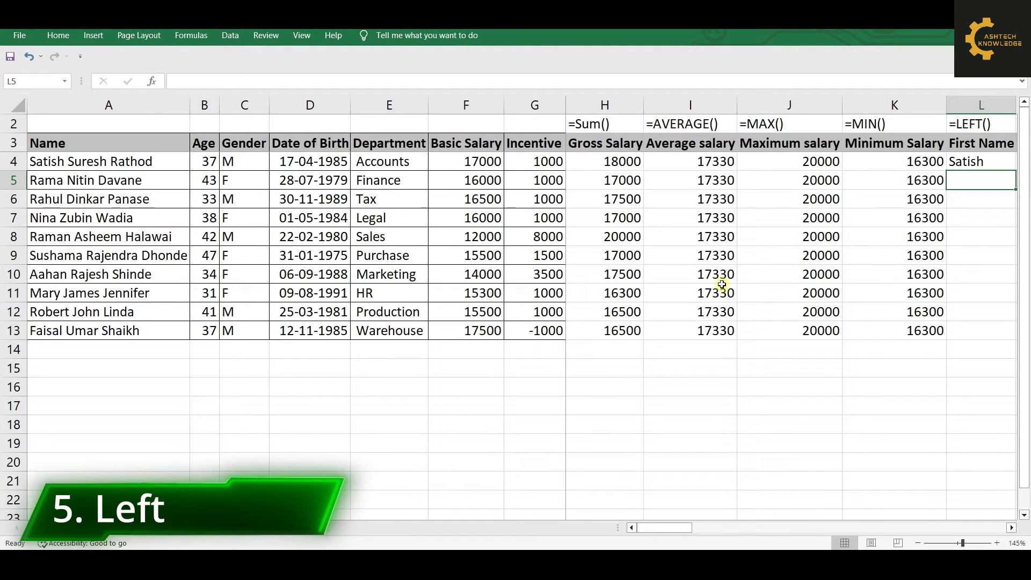
- Fill the LEFT formula from L4 down the First Name column to L13 and check the first rows
key("Up")
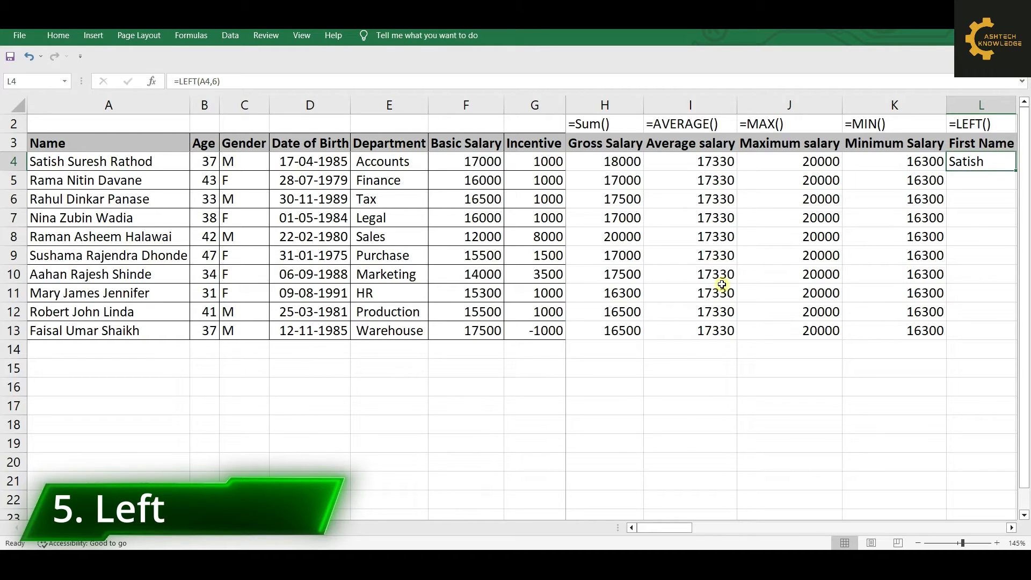
scroll(722, 284, "right", 2)
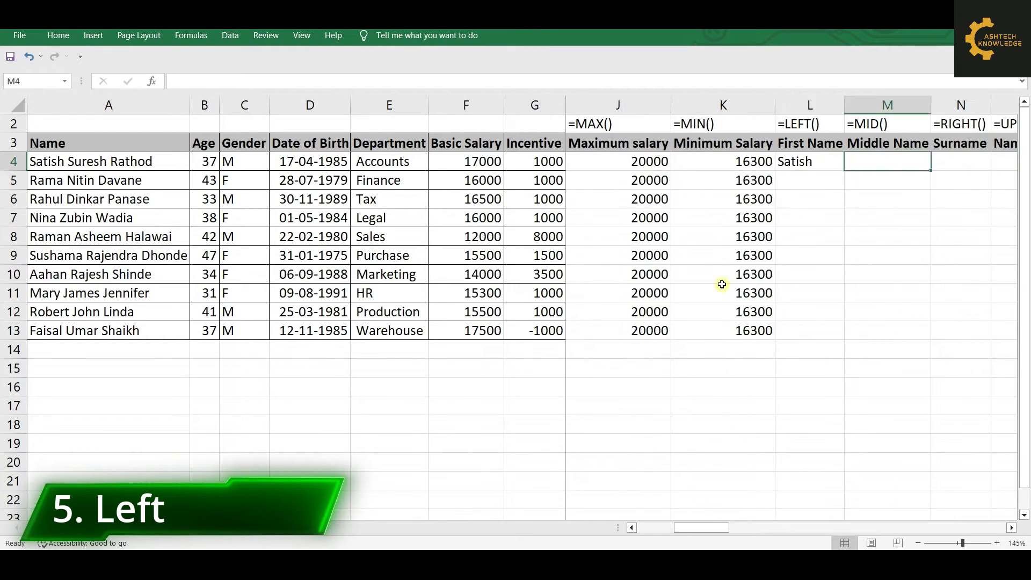
double_click(844, 171)
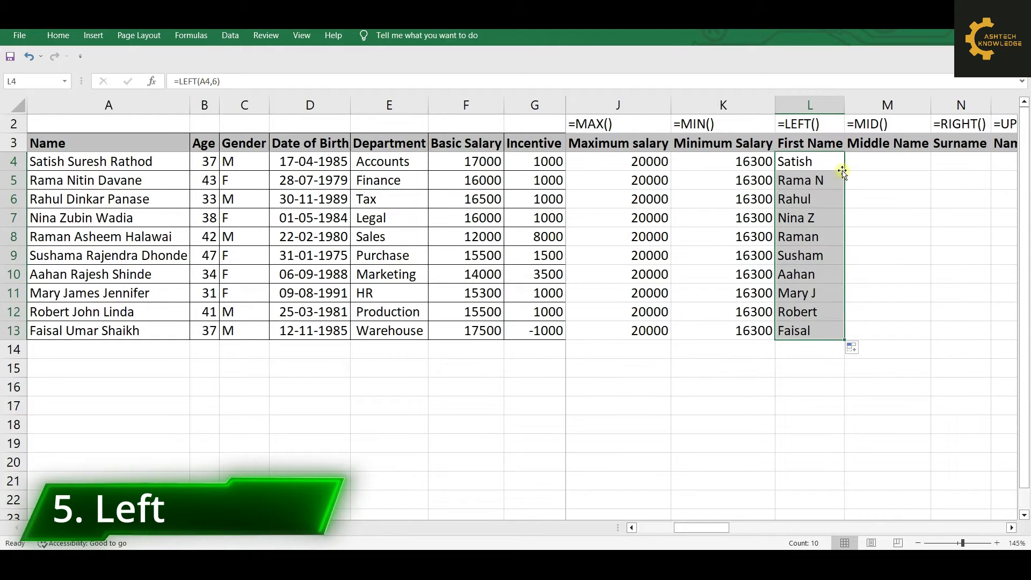
left_click(798, 162)
left_click(810, 182)
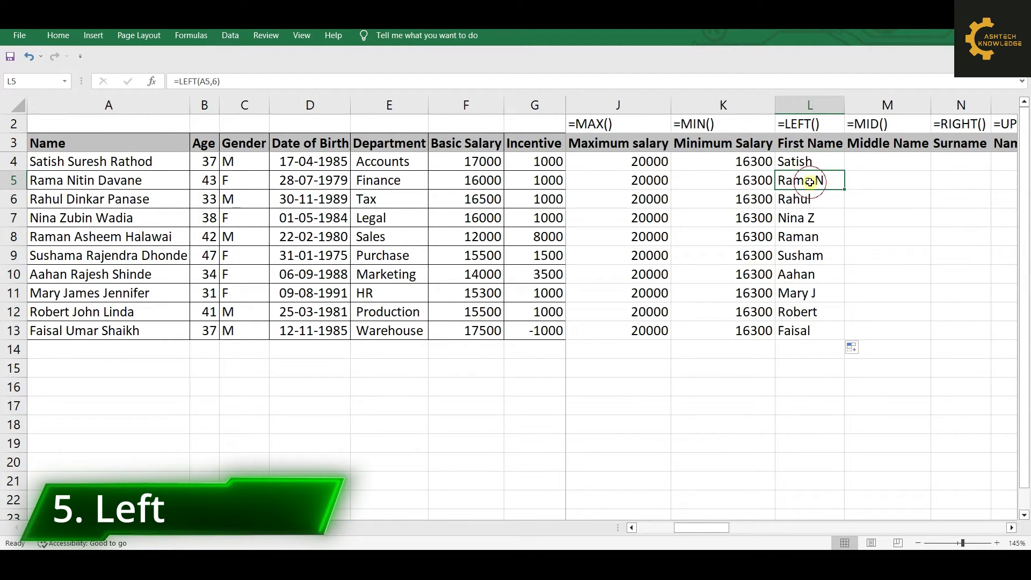
- Insert a blank column before Middle Name and enter the heading "Search Space" in M3
key("Right")
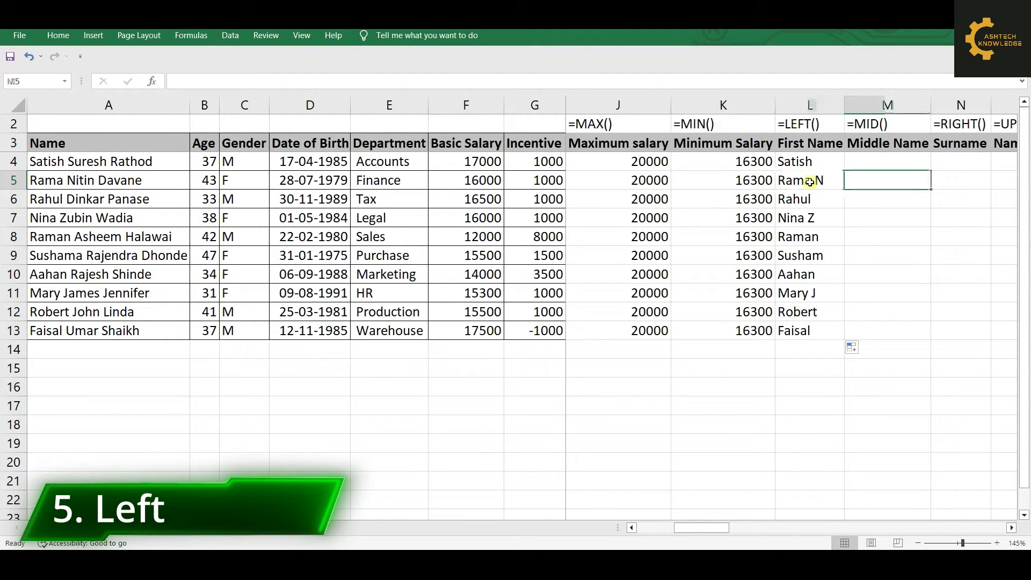
key("ctrl+space")
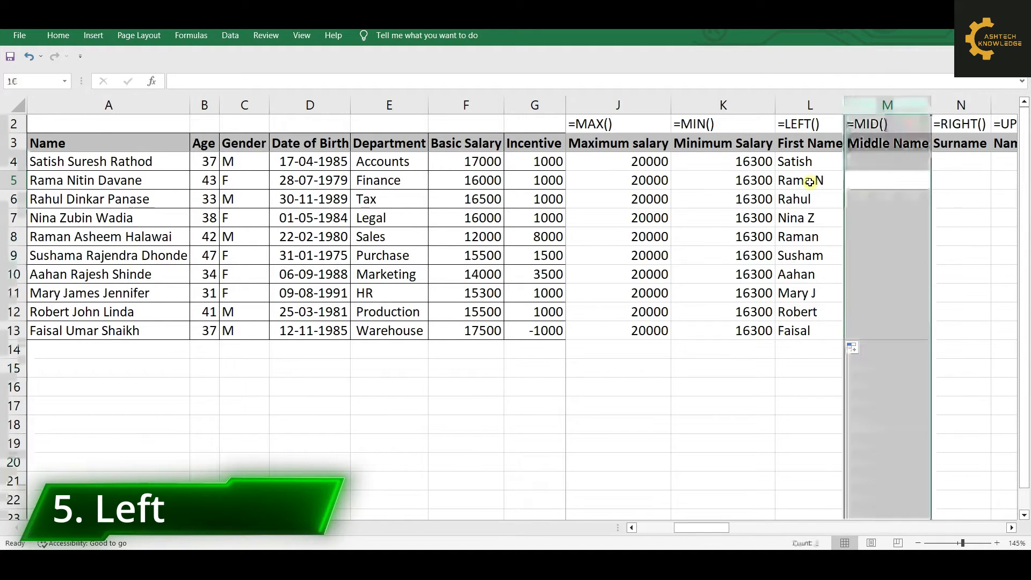
key("ctrl+shift+plus")
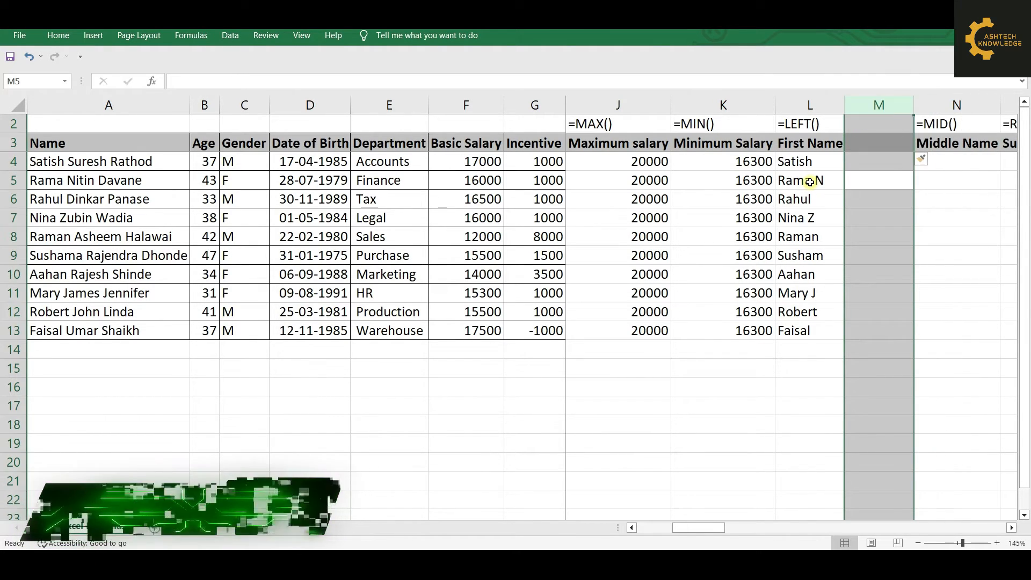
key("Up")
key("Up")
type("Search Space")
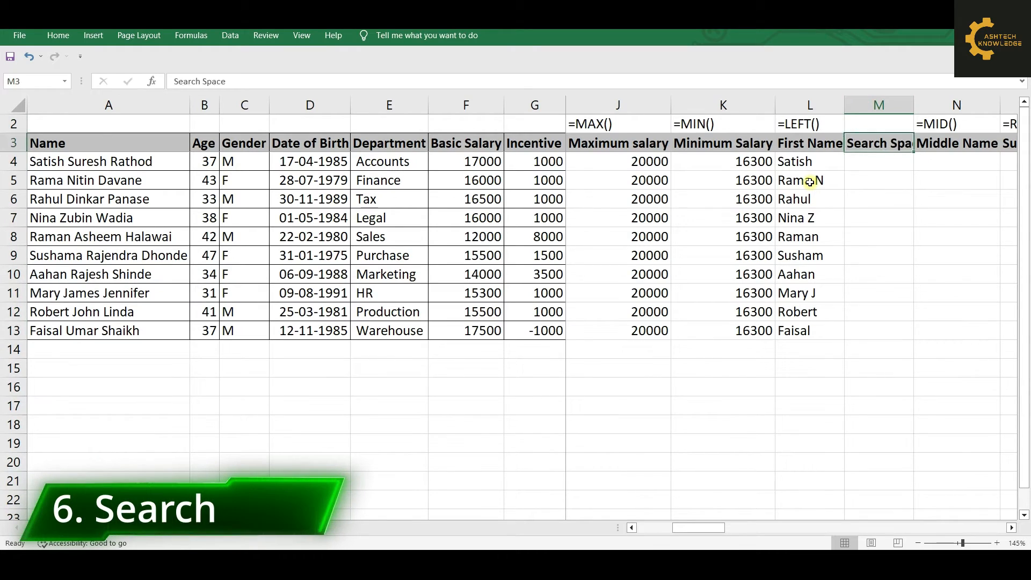
- Enter the function label =SEARCH() in M2 above the Search Space heading
key("Up")
type("=search")
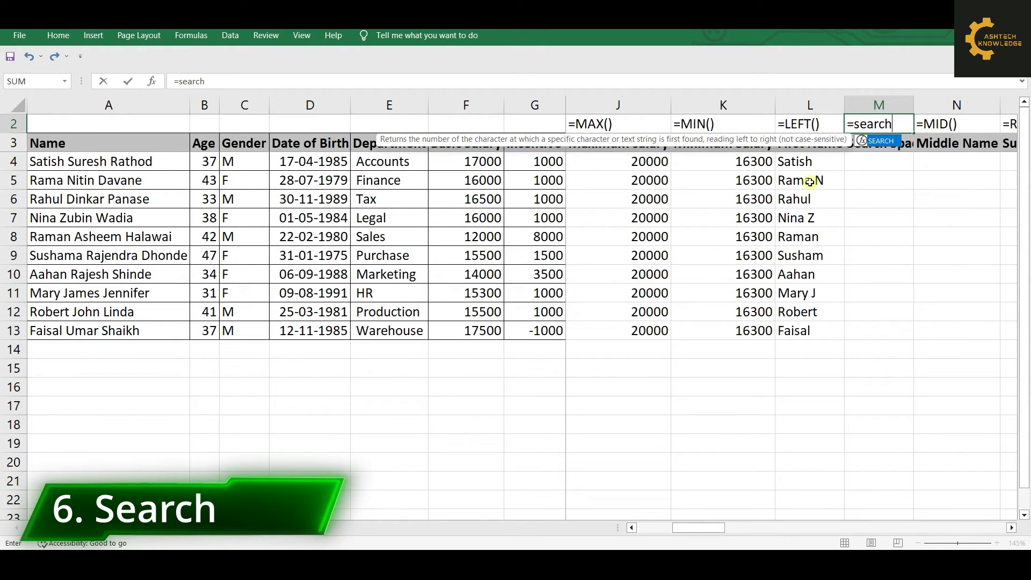
type("(")
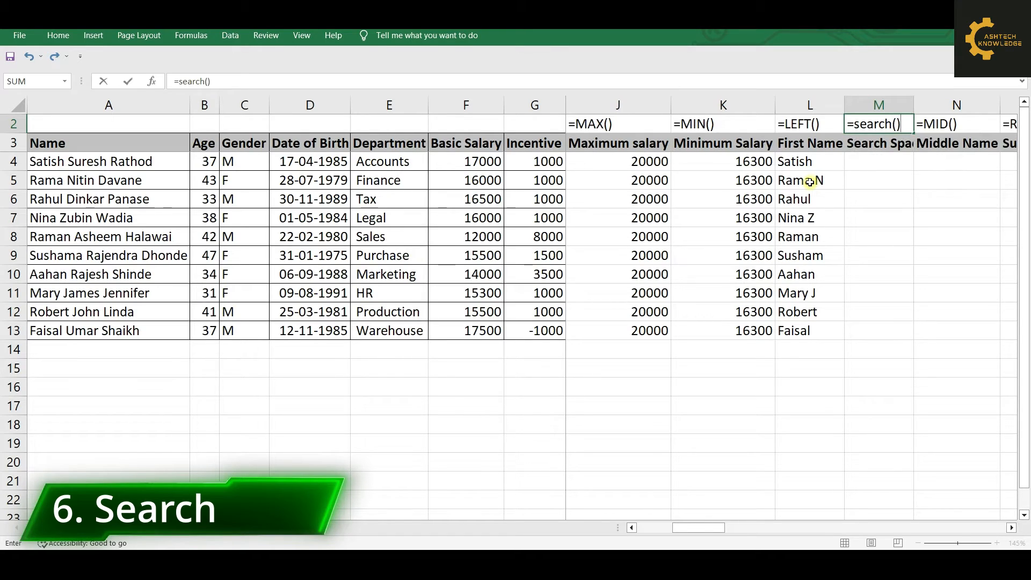
key("Return")
key("Down")
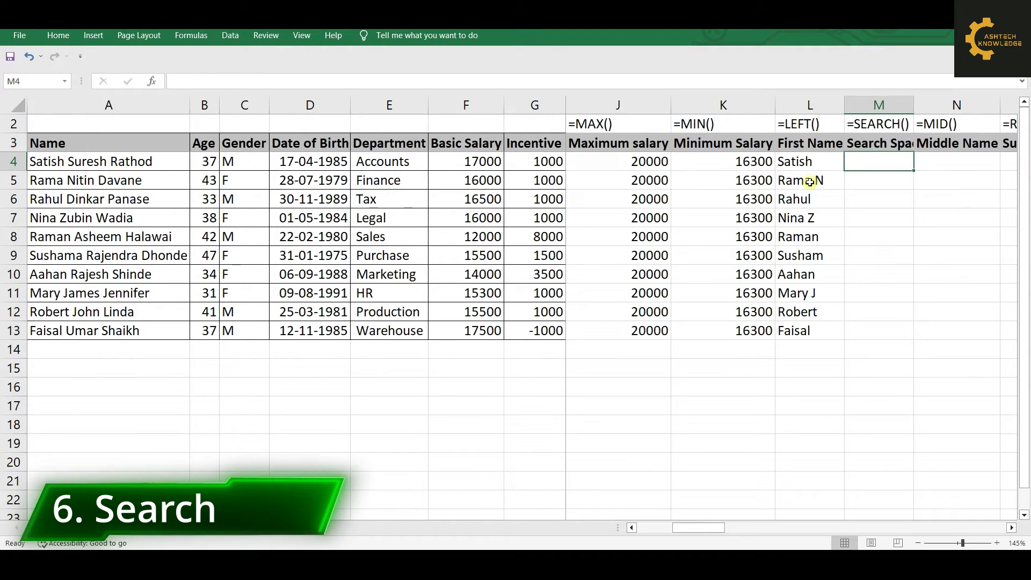
- Enter =SEARCH(" ",A4,1) in M4 to locate the first space in the full name
type("=se")
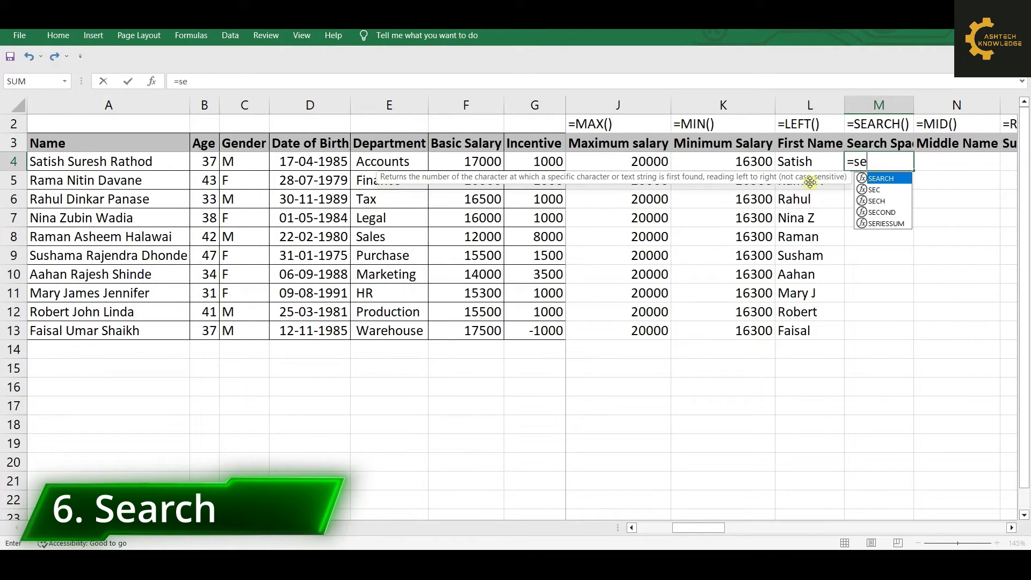
type("arch(")
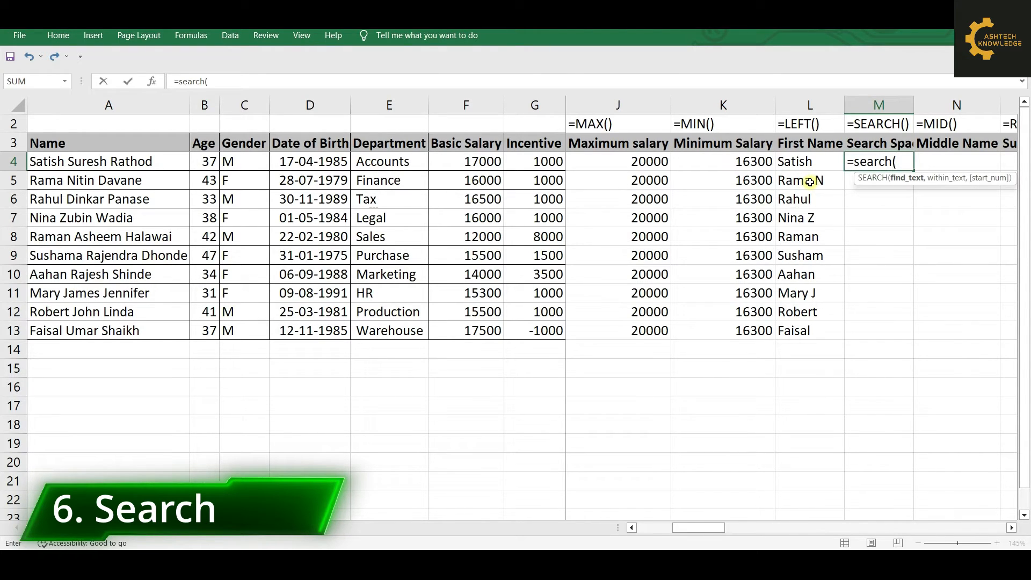
type("\" \",")
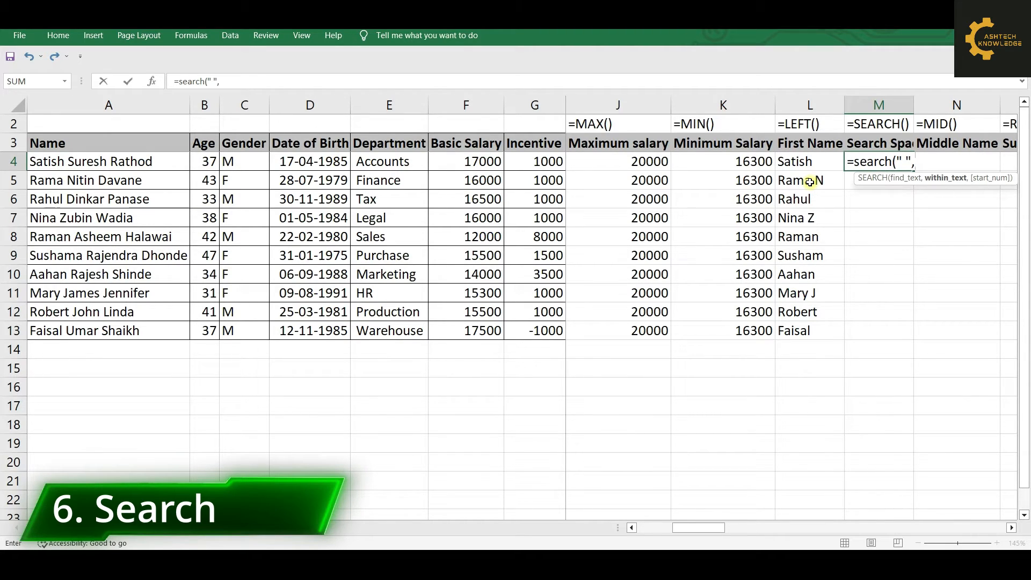
left_click(108, 161)
type(",")
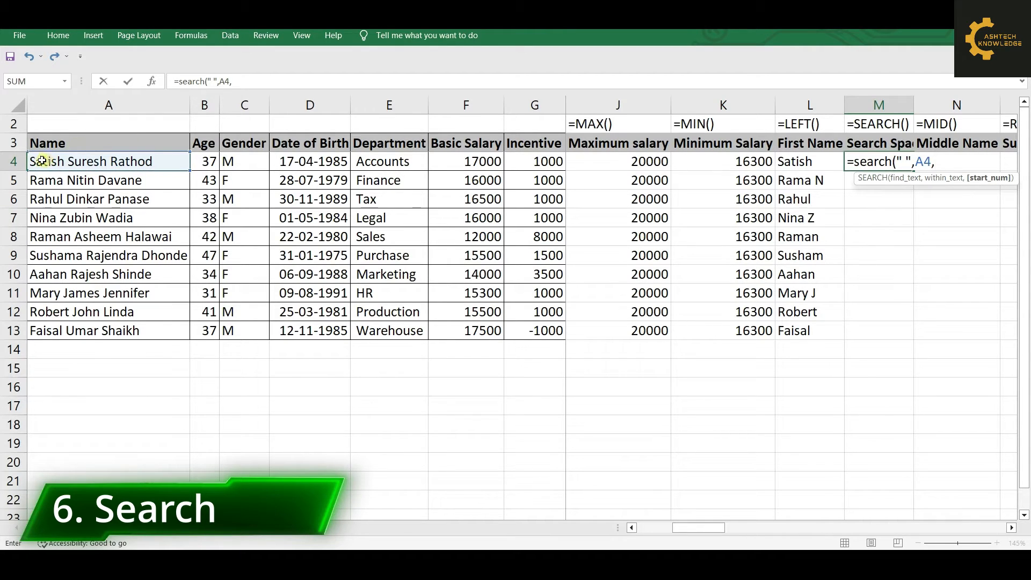
type("1)")
key("Return")
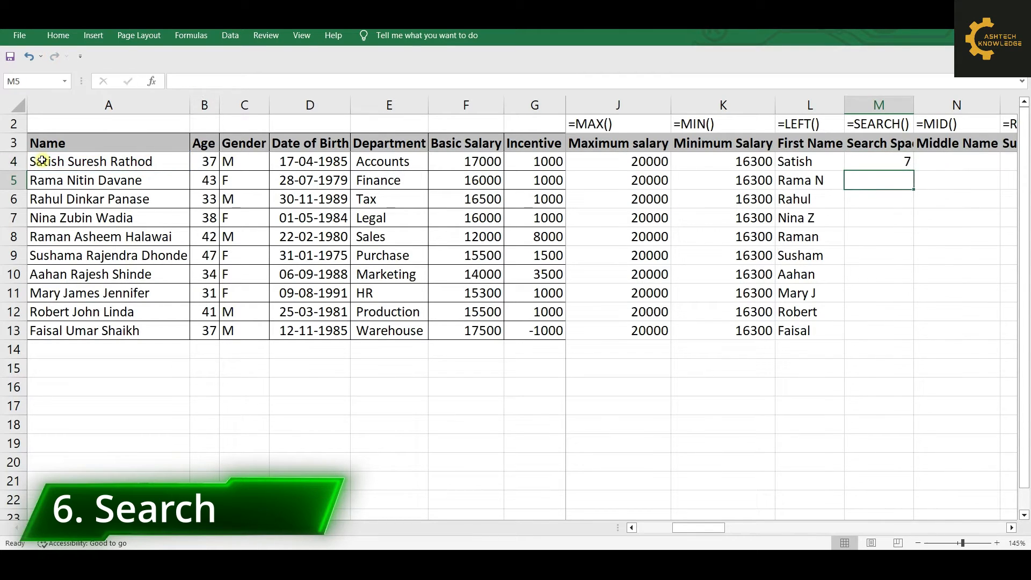
key("Up")
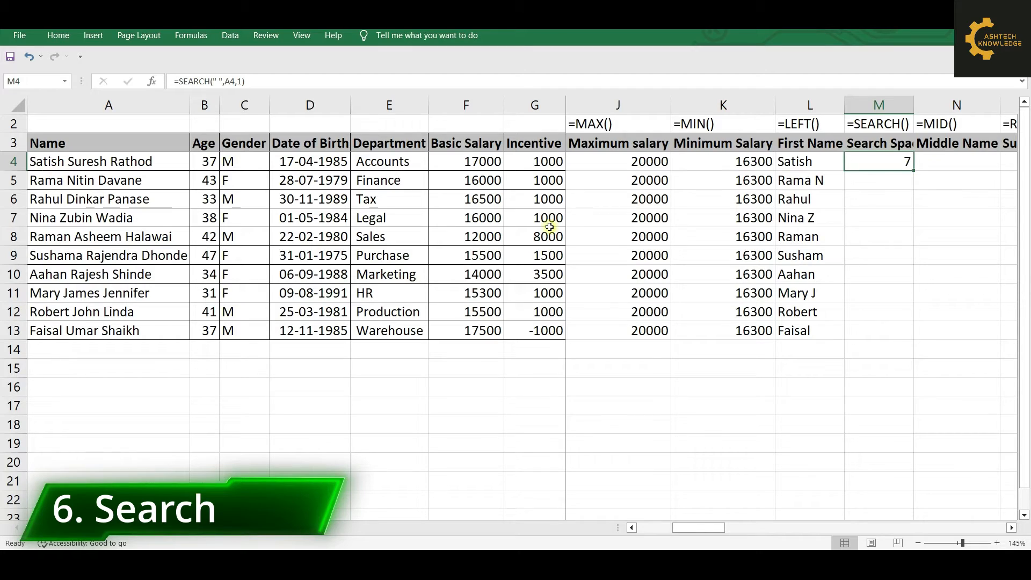
- Replace the fixed character count in L4's LEFT formula with (M4-1), giving =LEFT(A4,(M4-1))
left_click(793, 159)
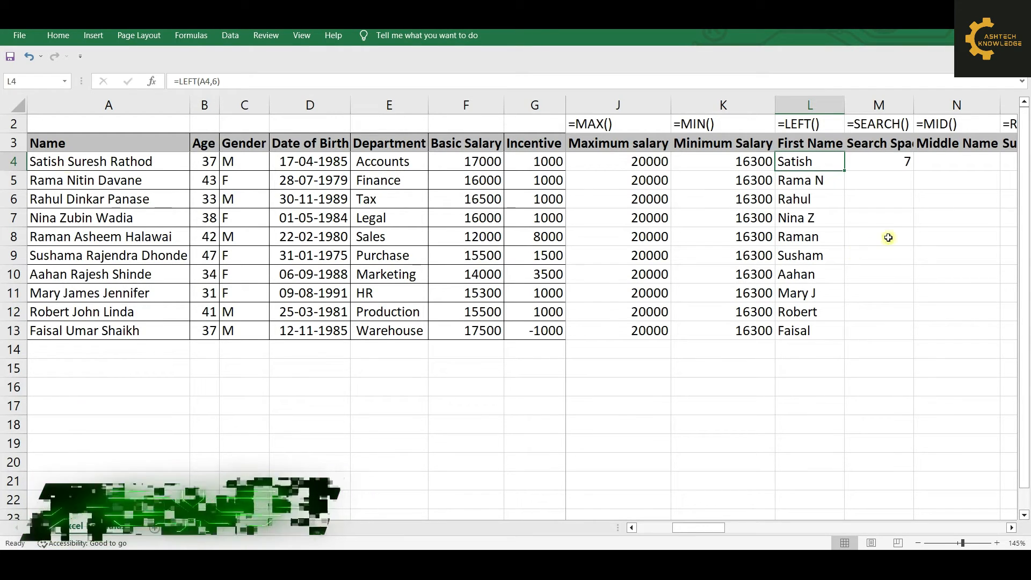
left_click(870, 164)
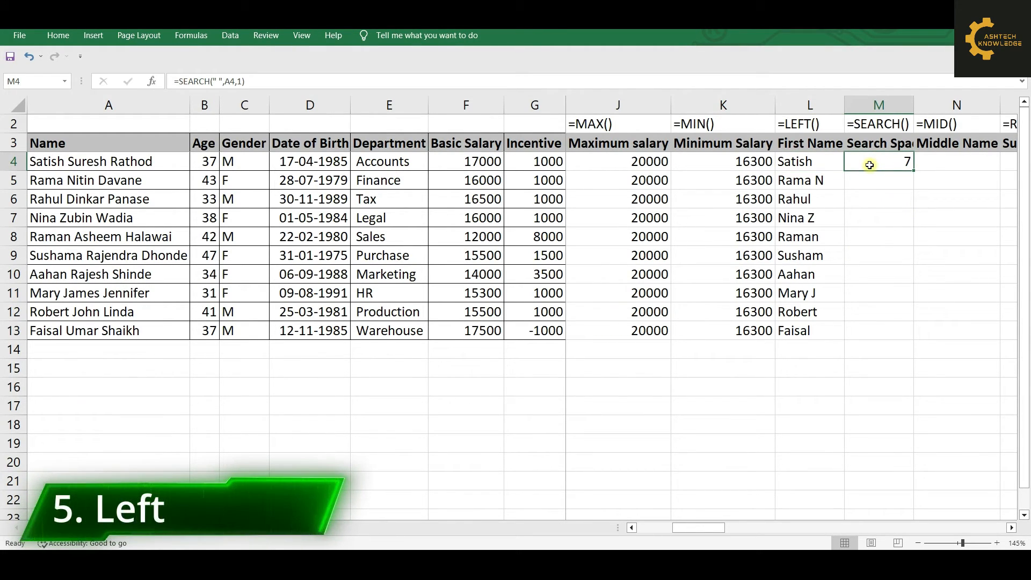
key("Left")
key("F2")
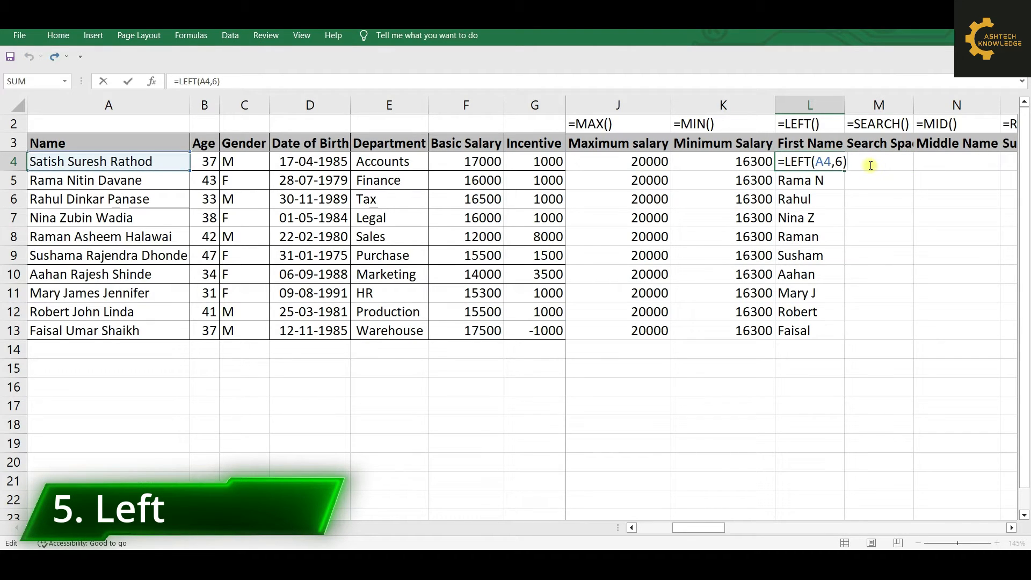
key("Left")
key("shift+Left")
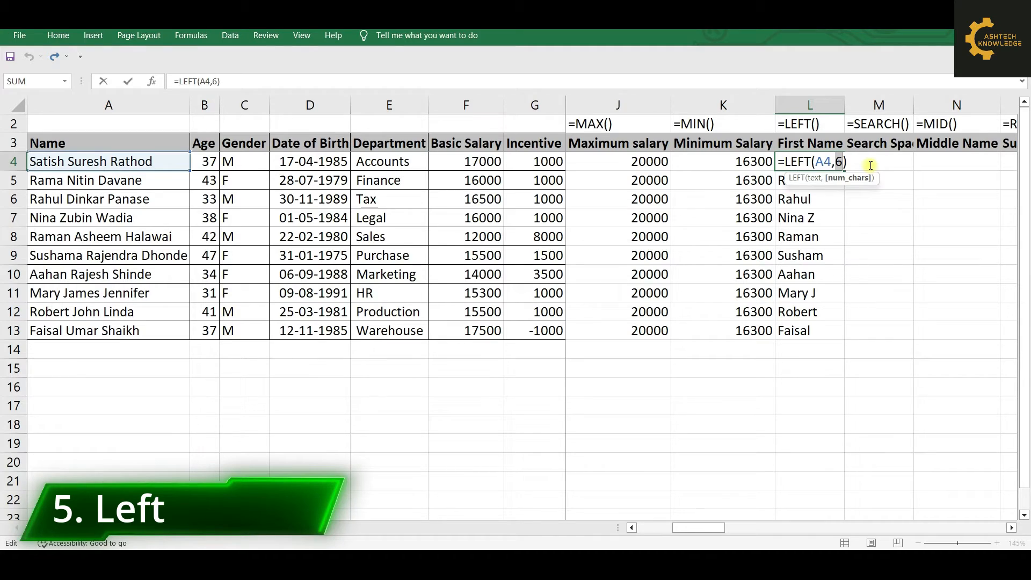
type("(")
left_click(948, 161)
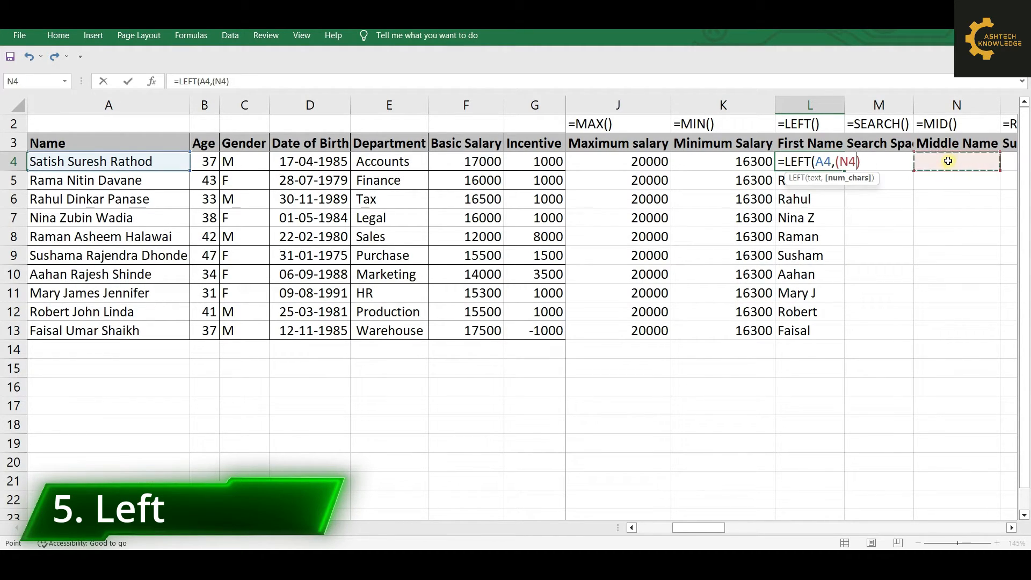
key("Left")
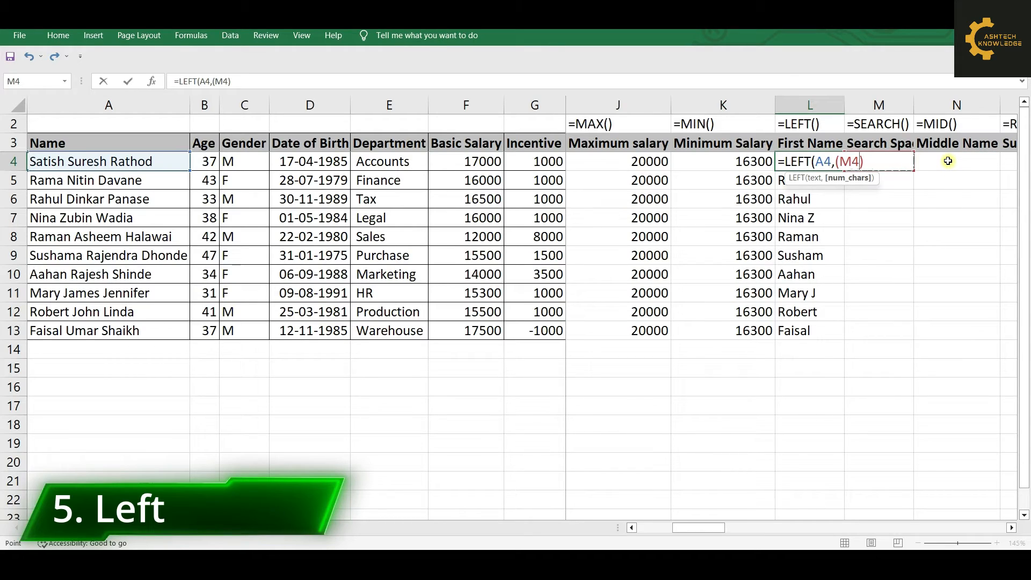
type("-1))")
key("ctrl+Return")
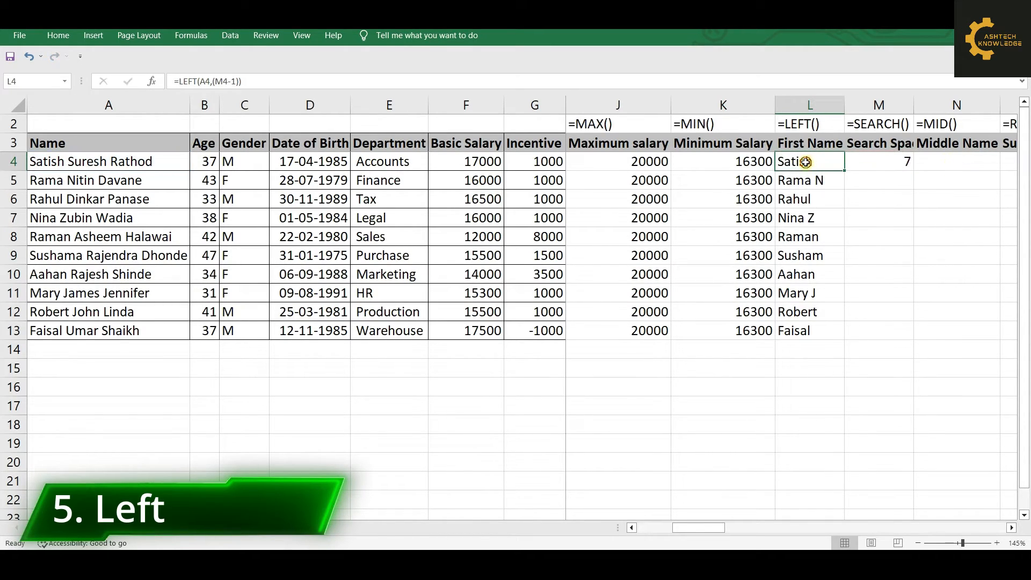
- Fill the SEARCH formula from M4 down the Search Space column to M13
left_click(63, 161)
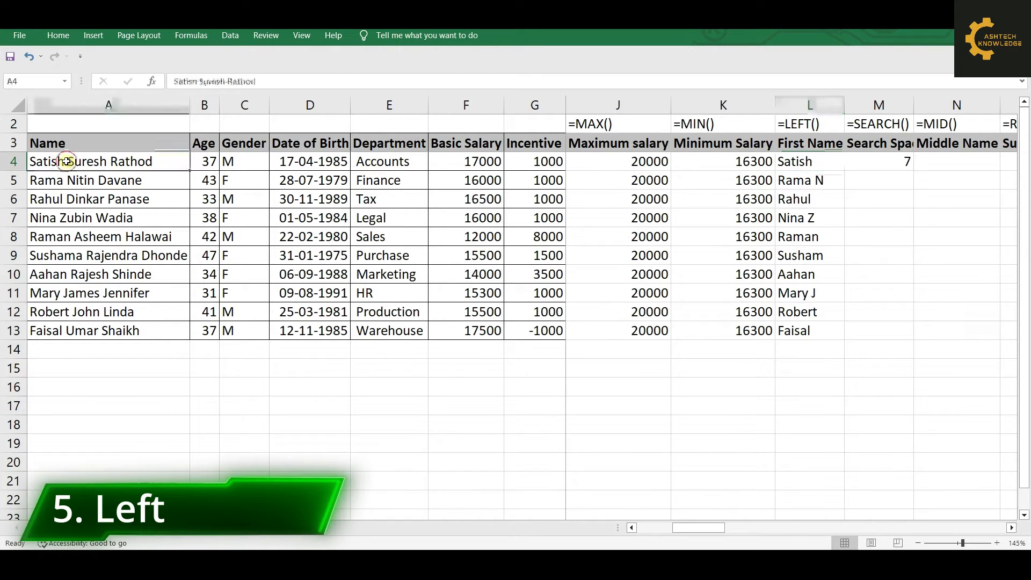
left_click(893, 162)
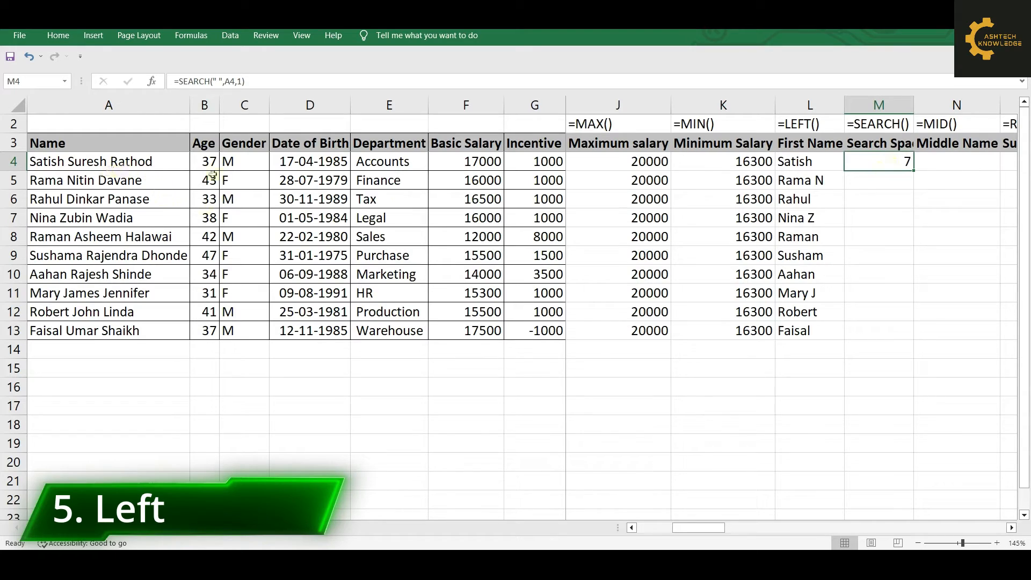
left_click(810, 161)
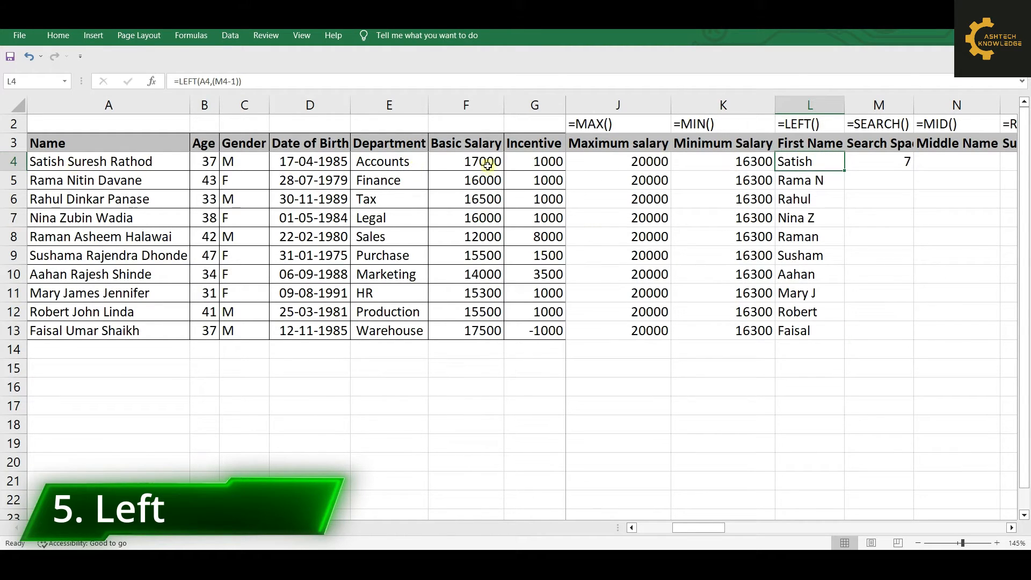
left_click(901, 165)
double_click(913, 171)
- Examine the filled SEARCH formulas and space positions row by row down the Search Space column, starting at M4
left_click(880, 164)
key("Down")
key("Down")
key("Down")
key("Down")
key("Down")
key("Down")
key("Down")
key("Down")
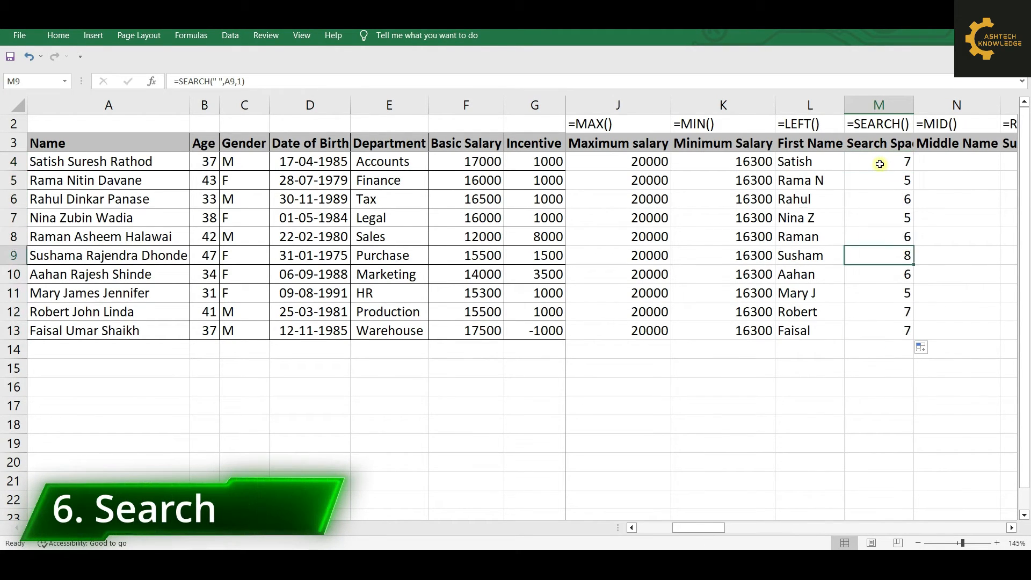
- Review the SEARCH formulas and space positions again in the Search Space column, around M8 and M9
key("Down")
key("Up")
key("Up")
key("Up")
key("Up")
key("Up")
key("Up")
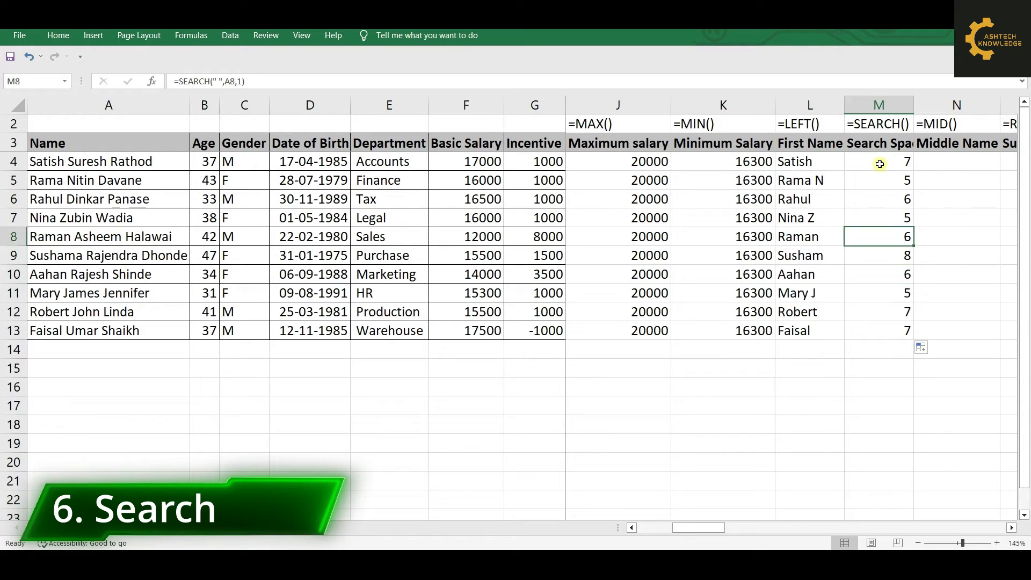
key("Down")
key("Down")
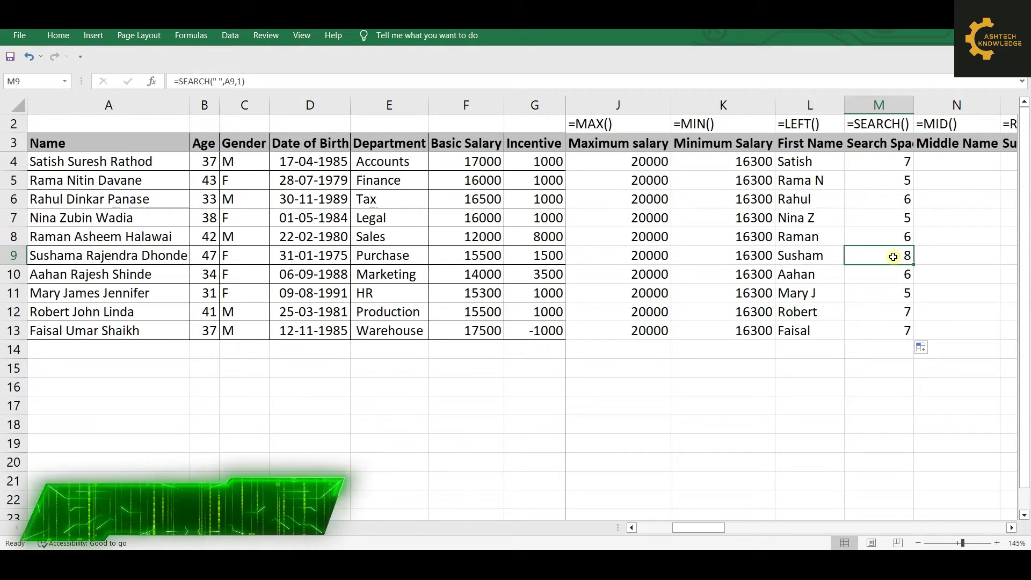
- Fill the LEFT formula from L4 down the First Name column to L13
left_click(843, 169)
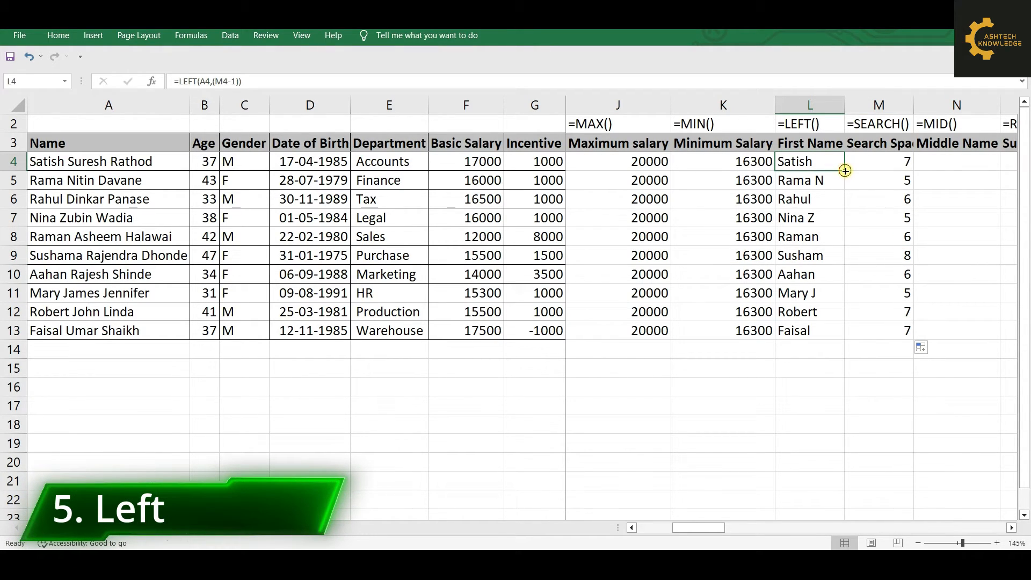
double_click(846, 171)
left_click_drag(805, 161, 800, 334)
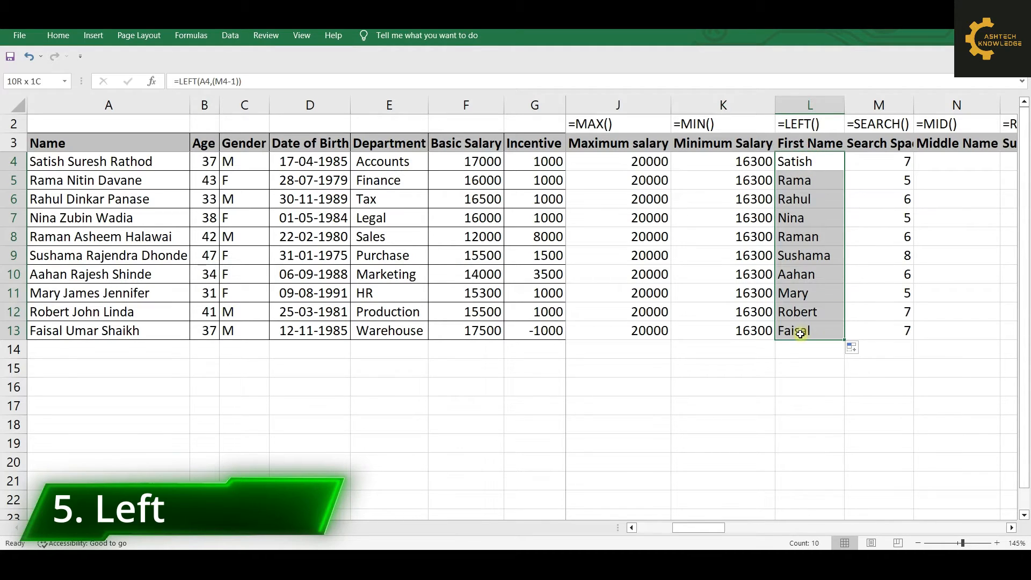
left_click(800, 164)
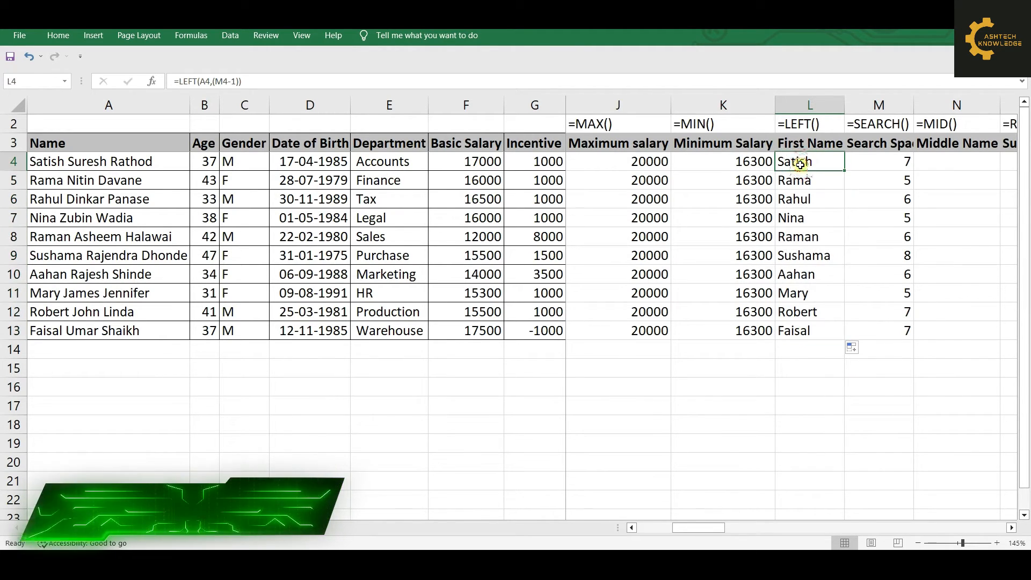
- Insert a blank column between the Middle Name and Surname columns
key("Right")
key("Right")
key("Up")
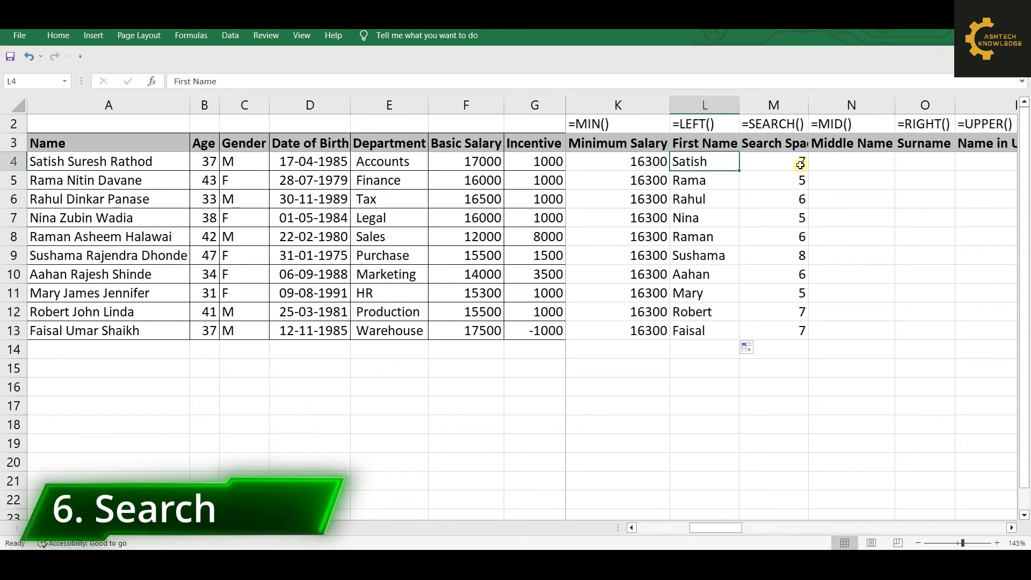
key("Right")
key("Right")
key("Up")
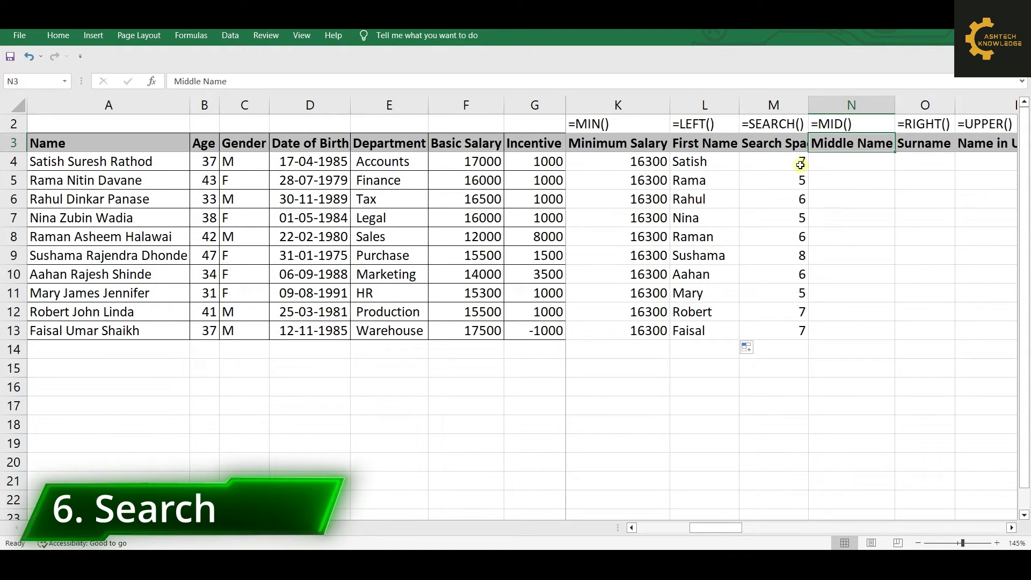
key("Right")
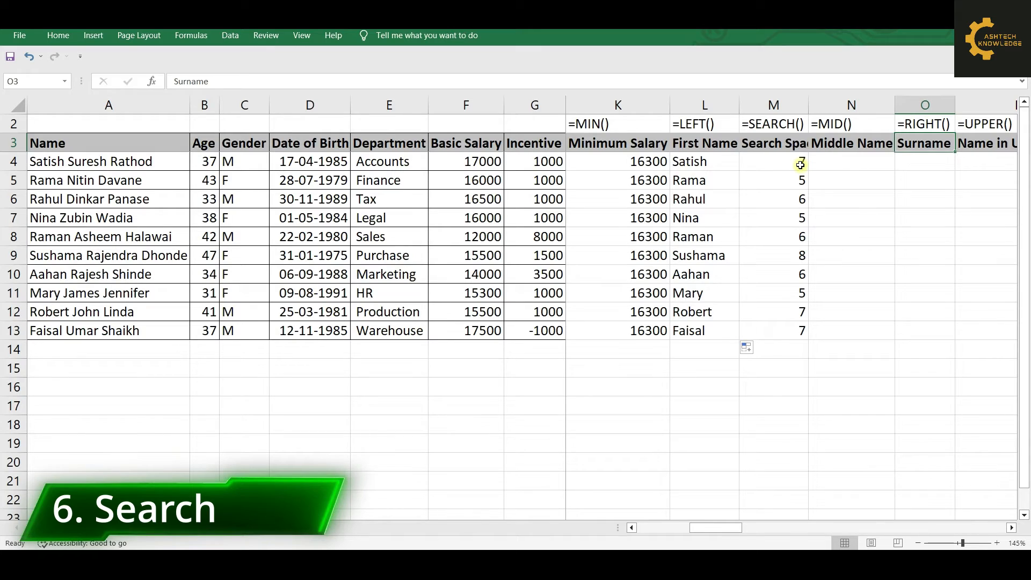
left_click(934, 105)
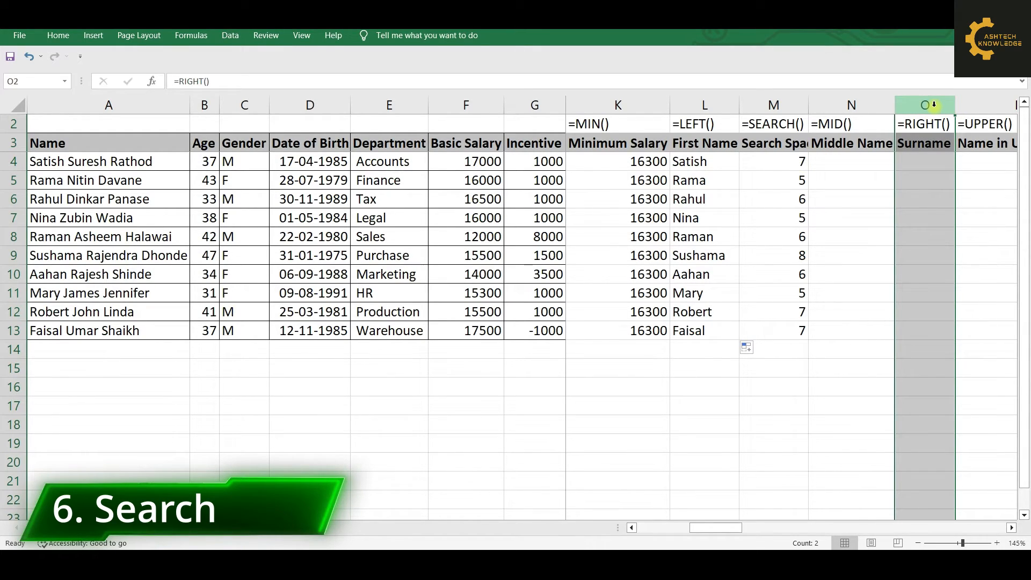
right_click(933, 105)
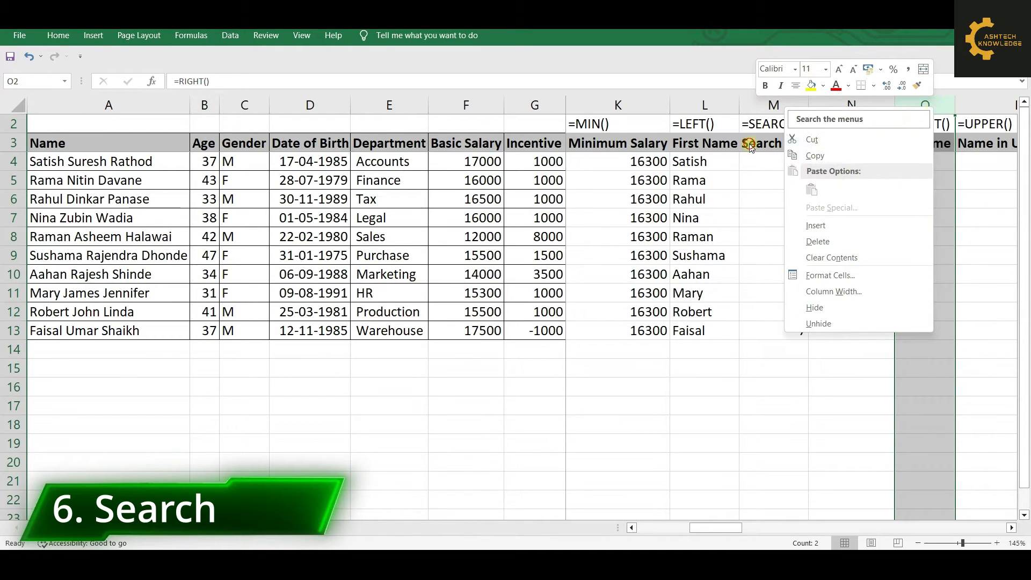
key("Escape")
right_click(917, 105)
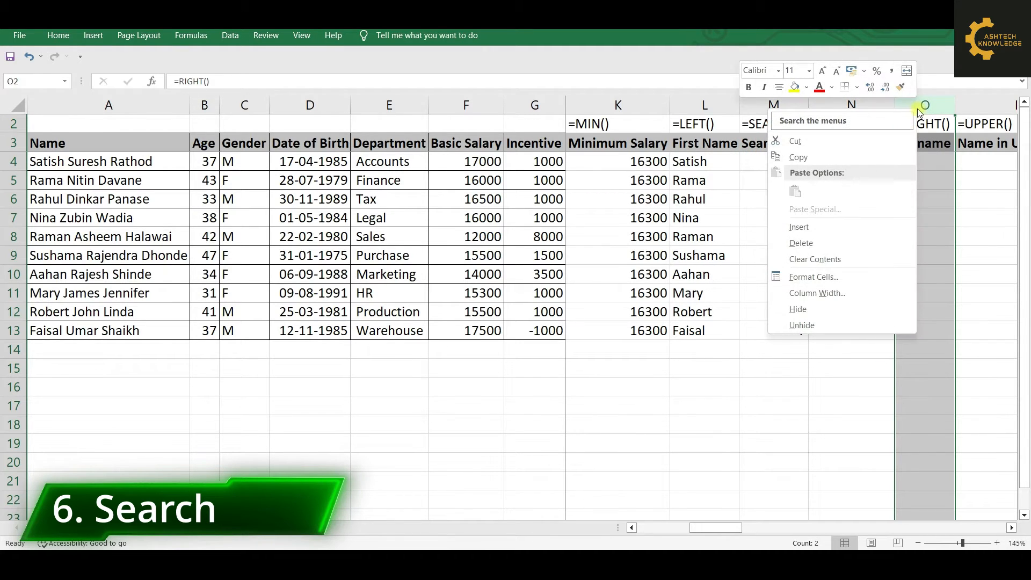
left_click(808, 231)
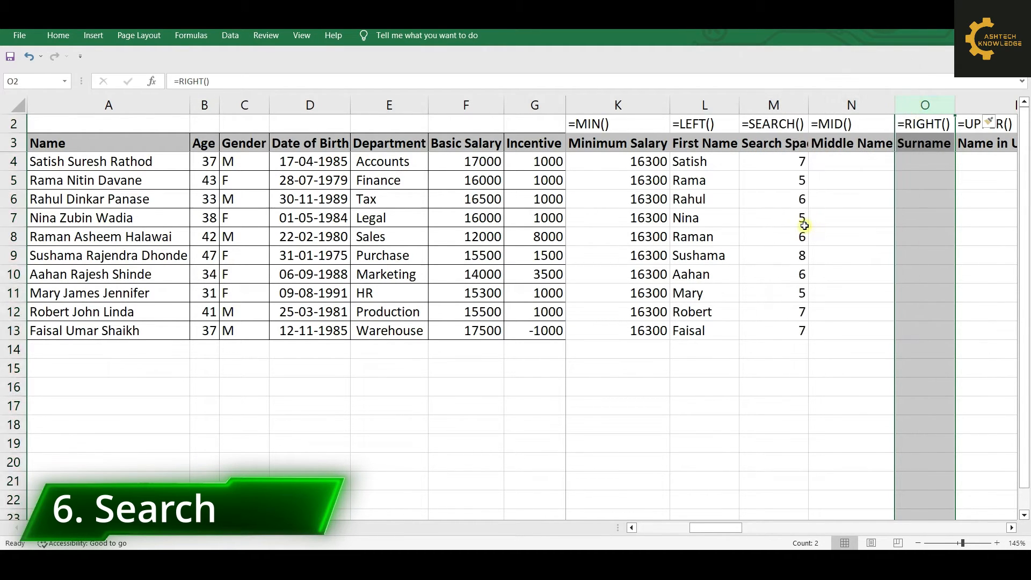
left_click(947, 146)
- Copy the =SEARCH() and Search Space headings from M2:M3 into O2:O3 of the blank column
left_click(775, 146)
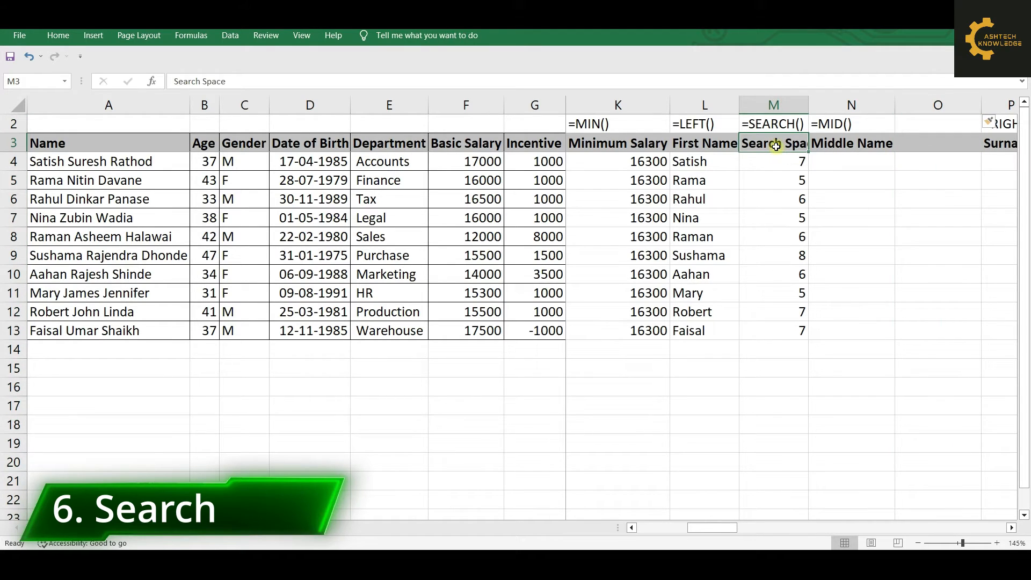
key("shift+Up")
key("ctrl+c")
key("Right")
key("Up")
key("Right")
key("Return")
key("Down")
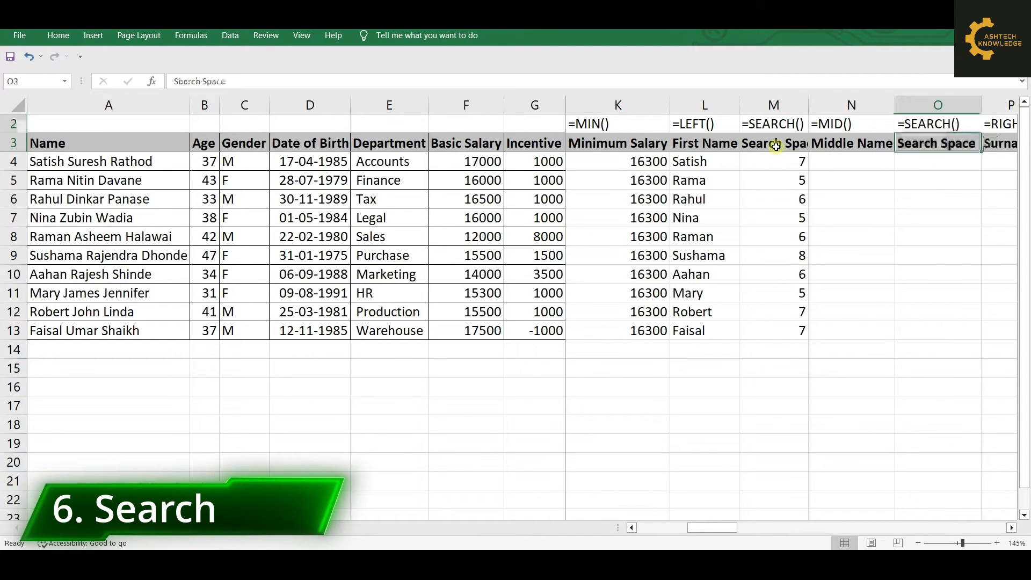
- Enter =SEARCH(" ",A4,(M4+1)) in O4 to locate the second space in the full name
key("Down")
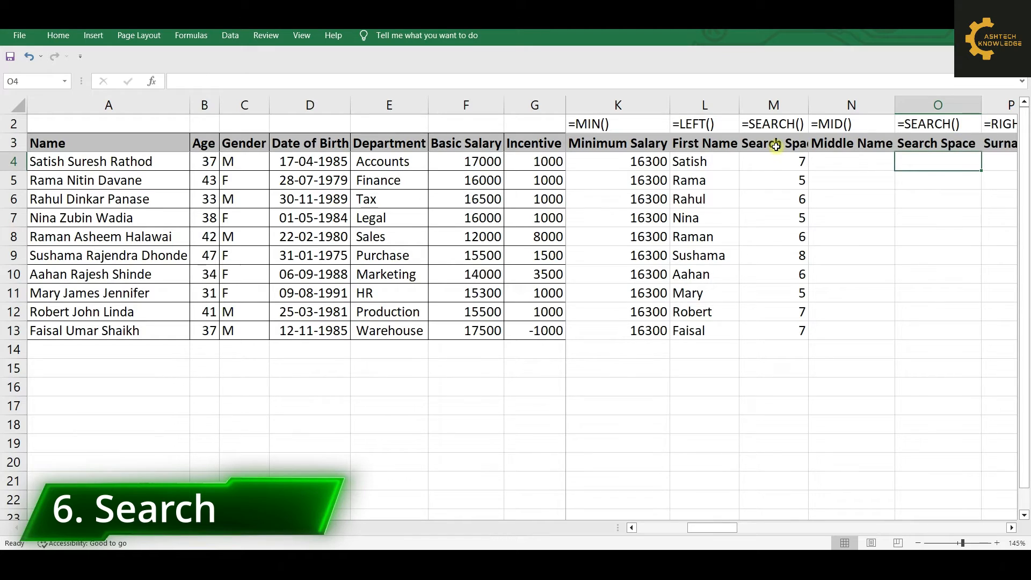
type("=search")
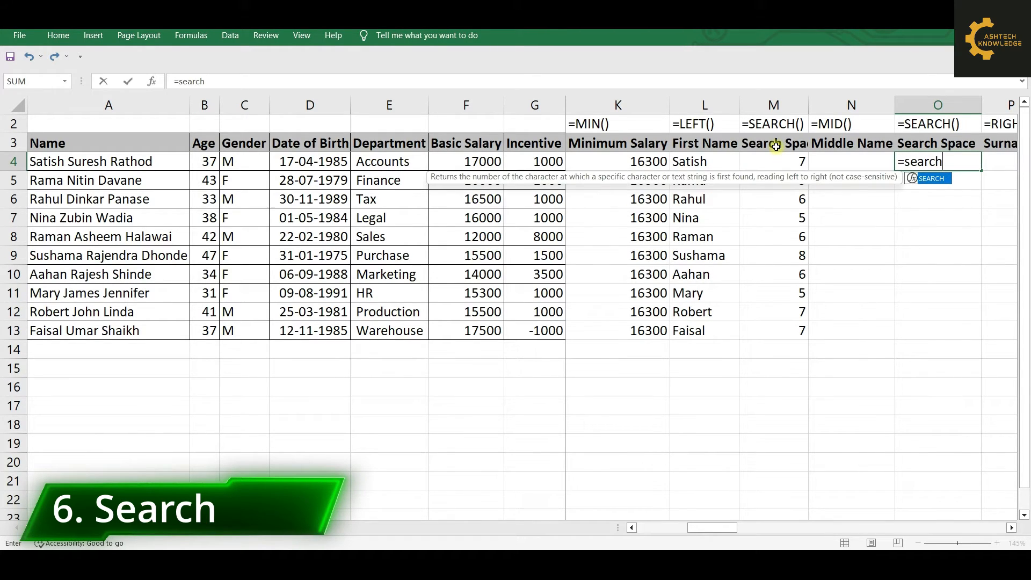
key("Tab")
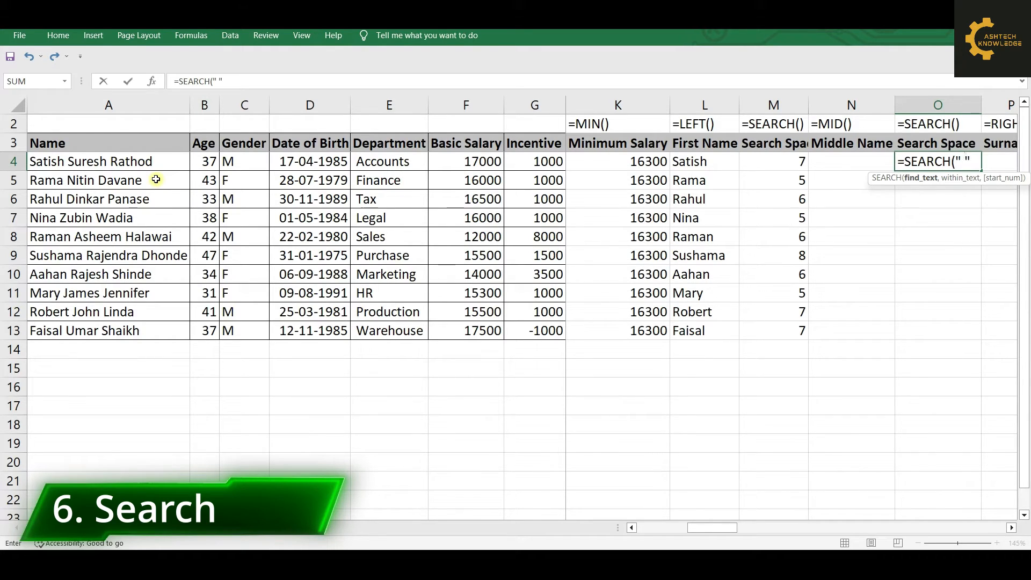
type(",")
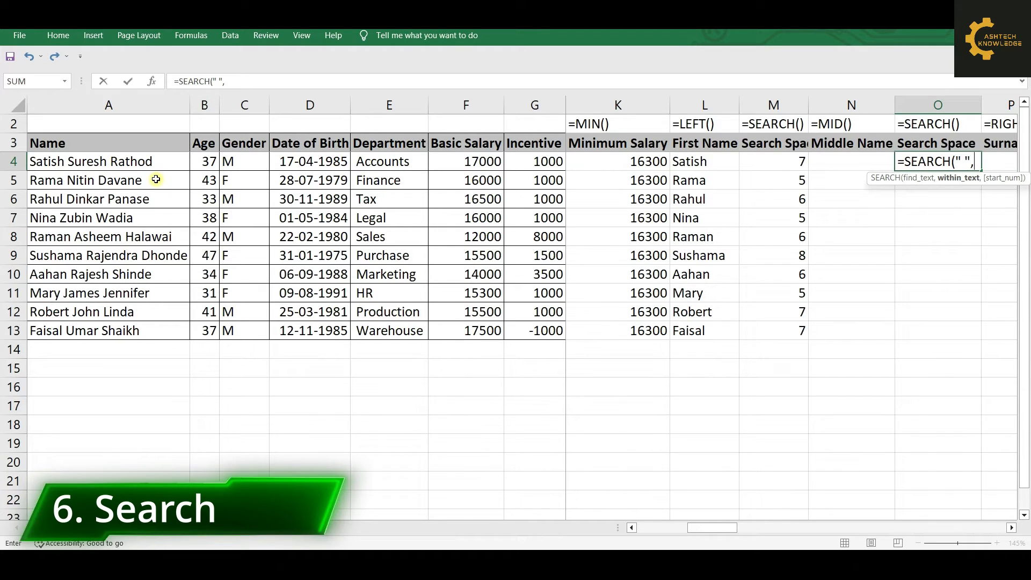
left_click(74, 162)
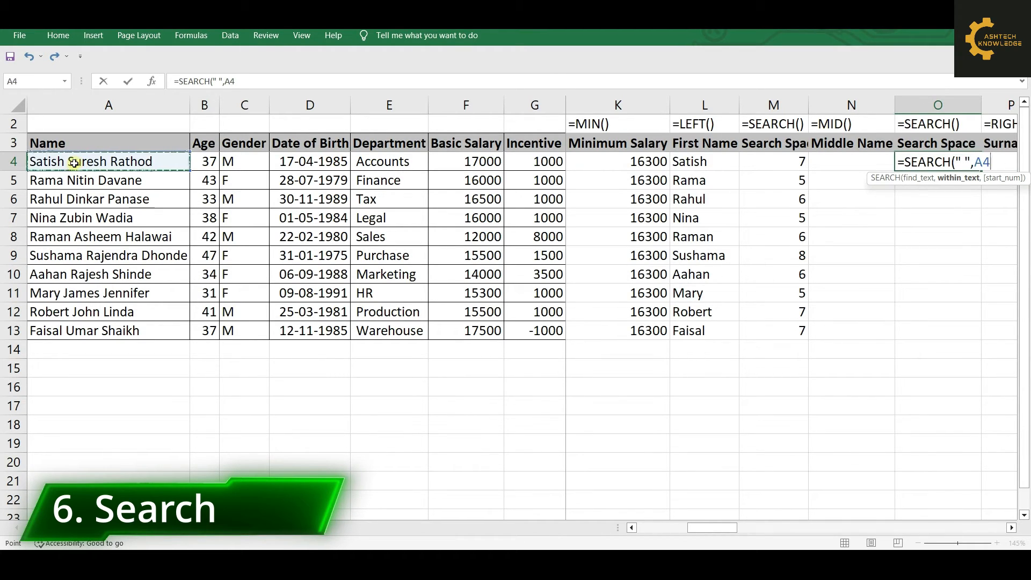
type(",(M4+1")
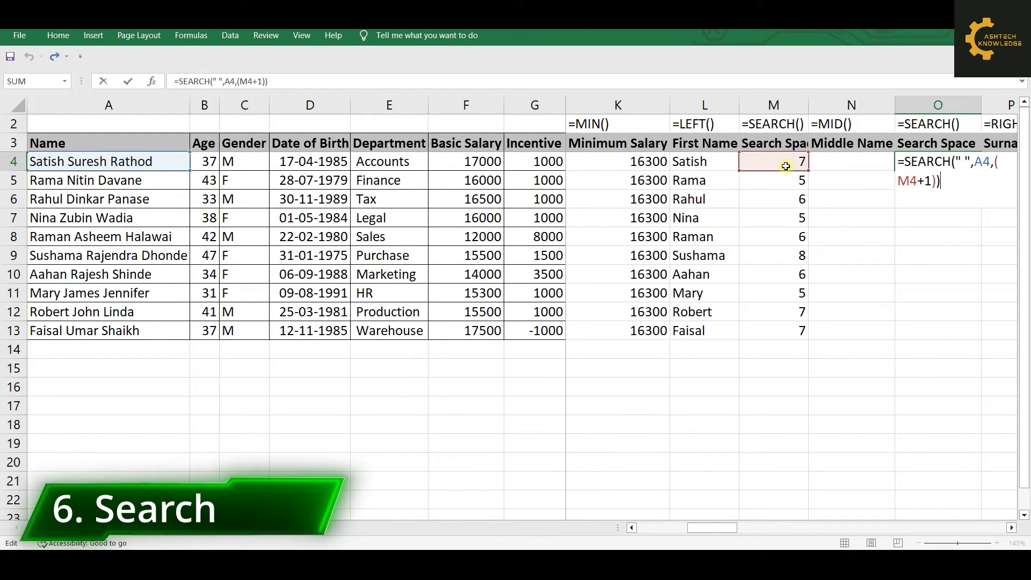
key("Return")
- Fill the second-space SEARCH formula from O4 down to O13
left_click(974, 162)
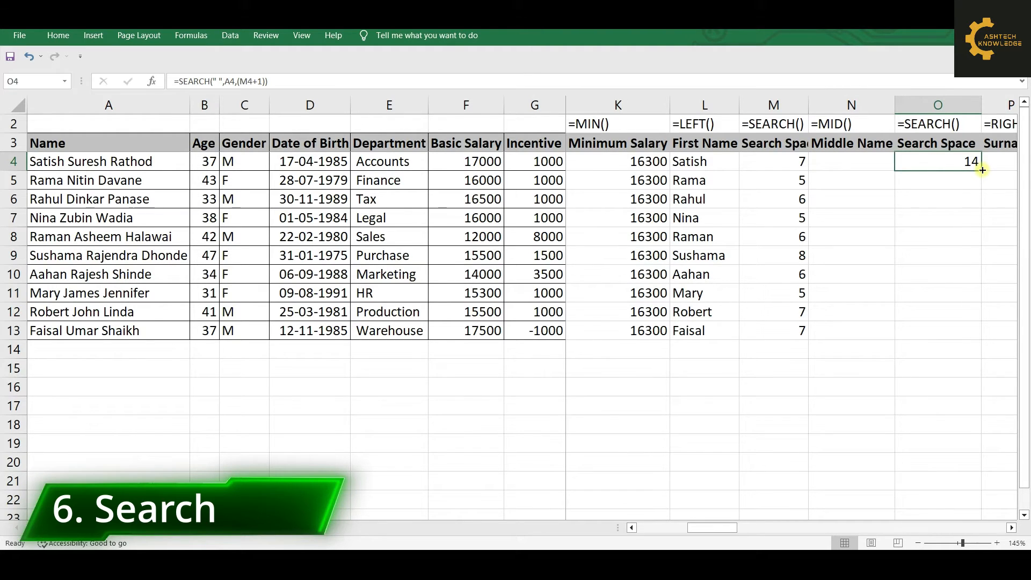
double_click(982, 171)
left_click_drag(955, 161, 948, 331)
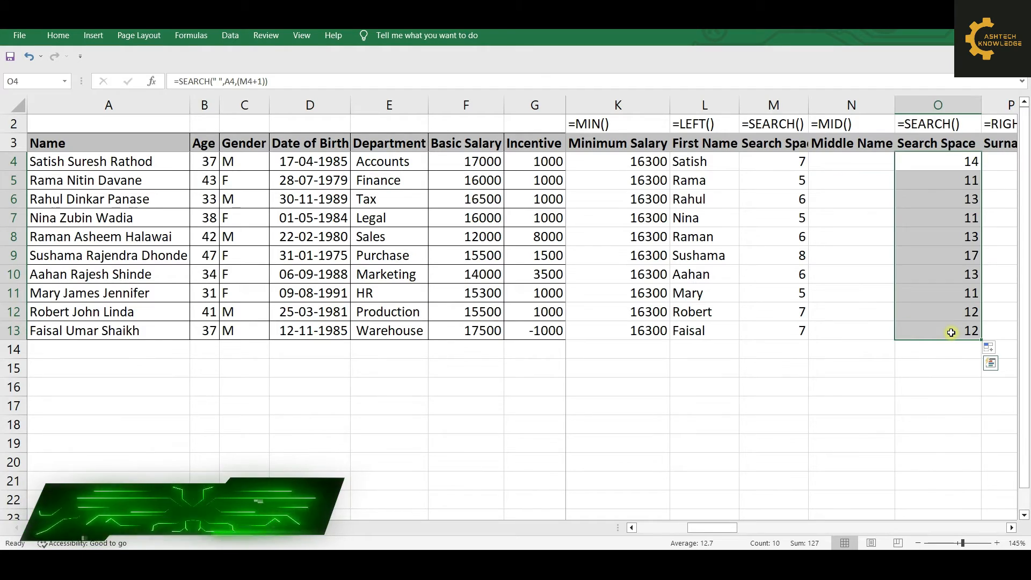
- Start a MID formula in N4 under Middle Name, with A4 as the text and (M4+1) as the start number
left_click(834, 163)
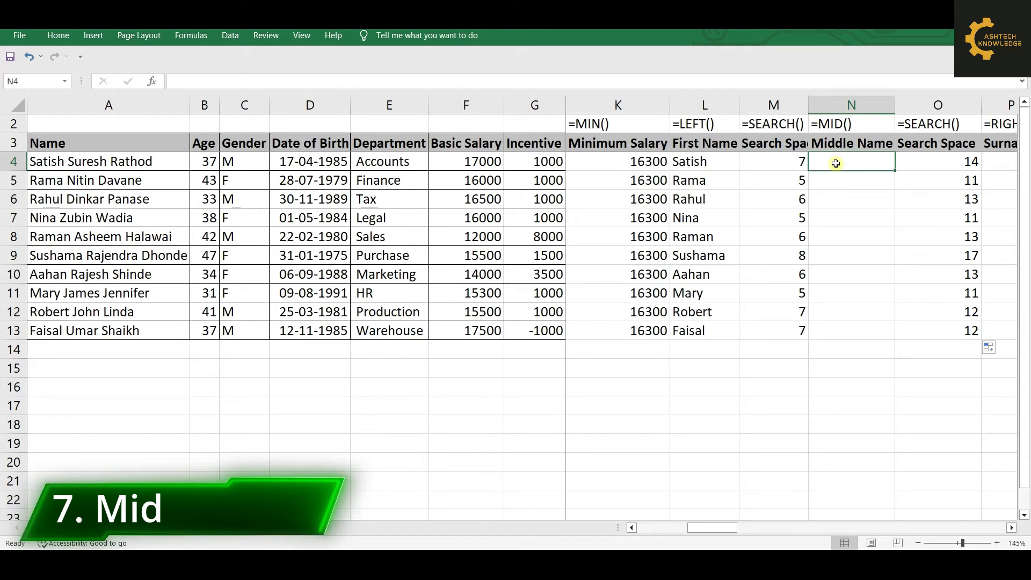
type("=")
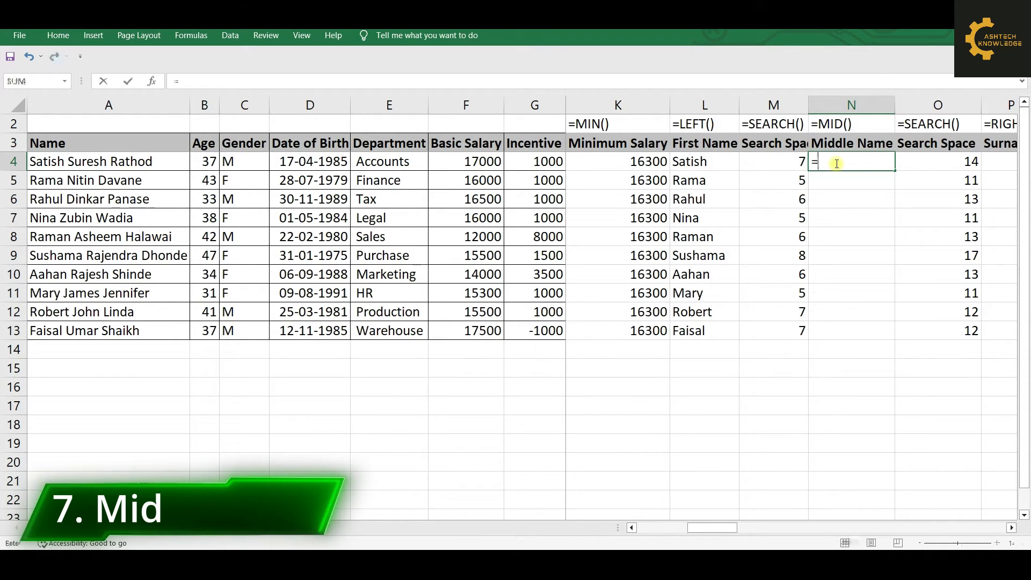
type("mid")
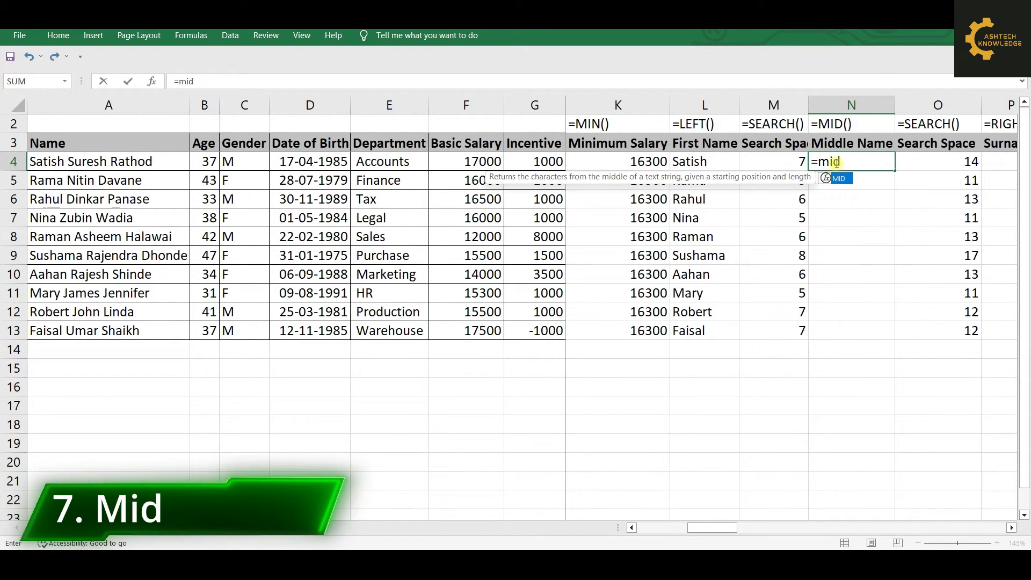
key("Tab")
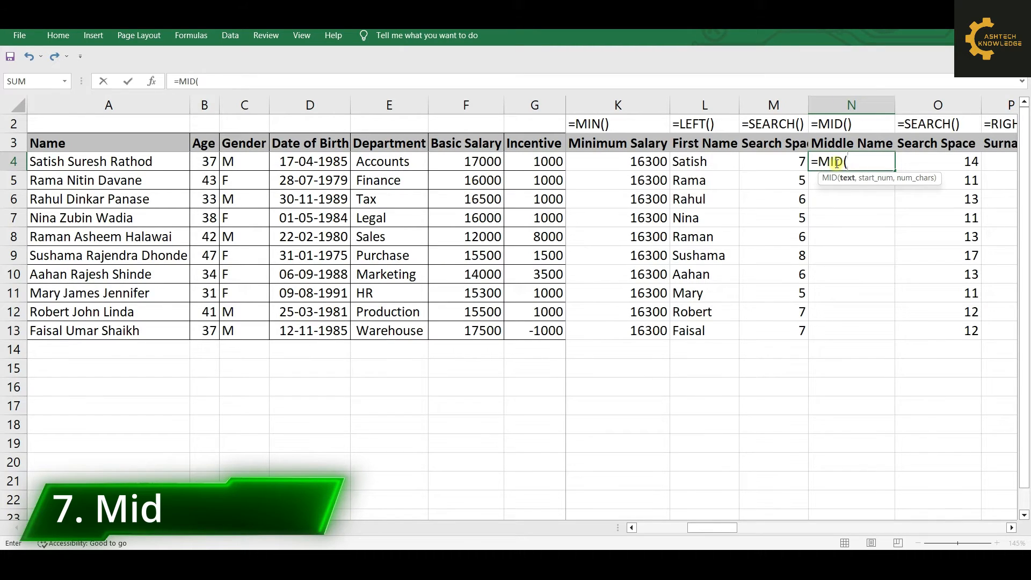
left_click(105, 162)
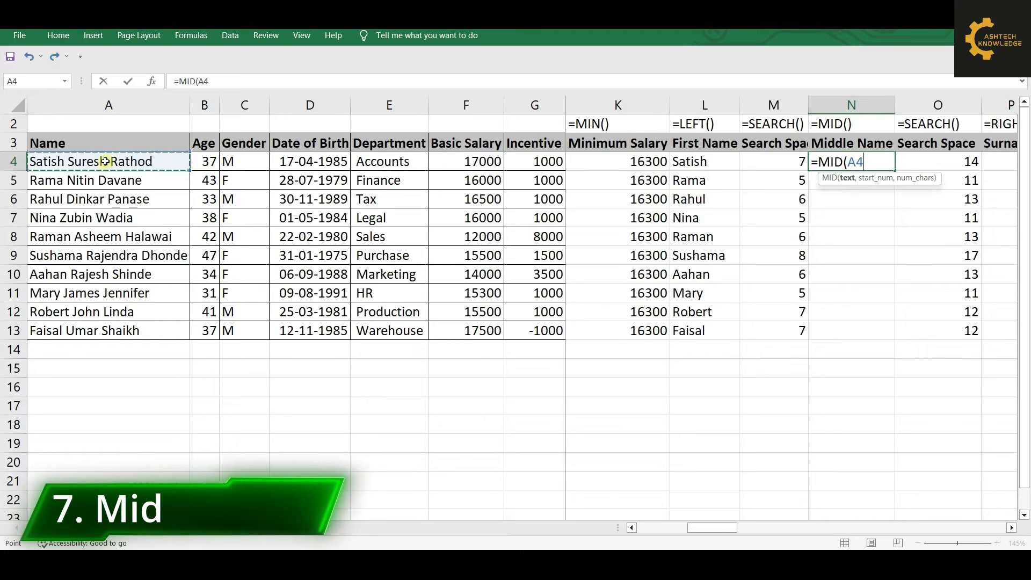
type(",(")
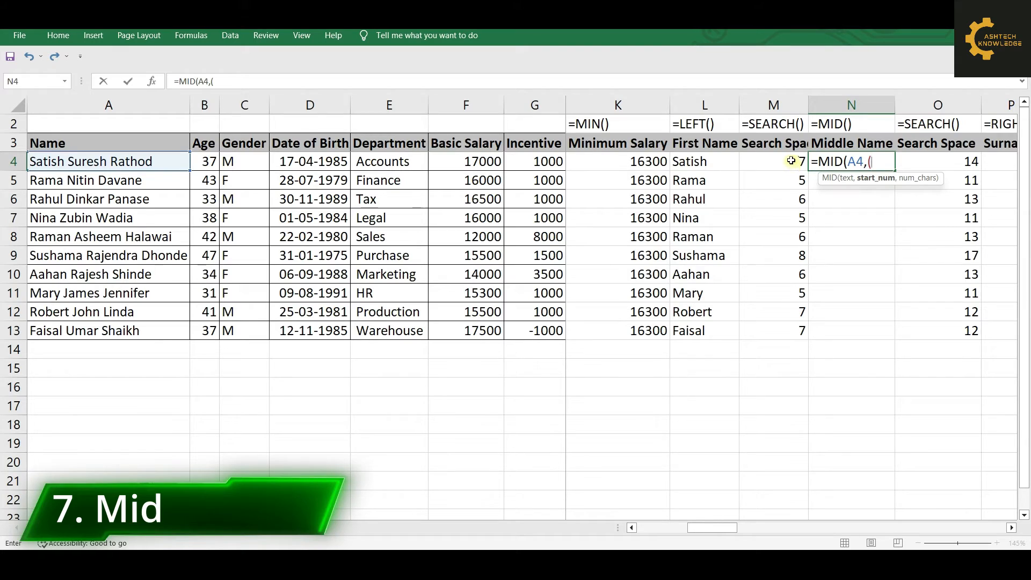
left_click(793, 163)
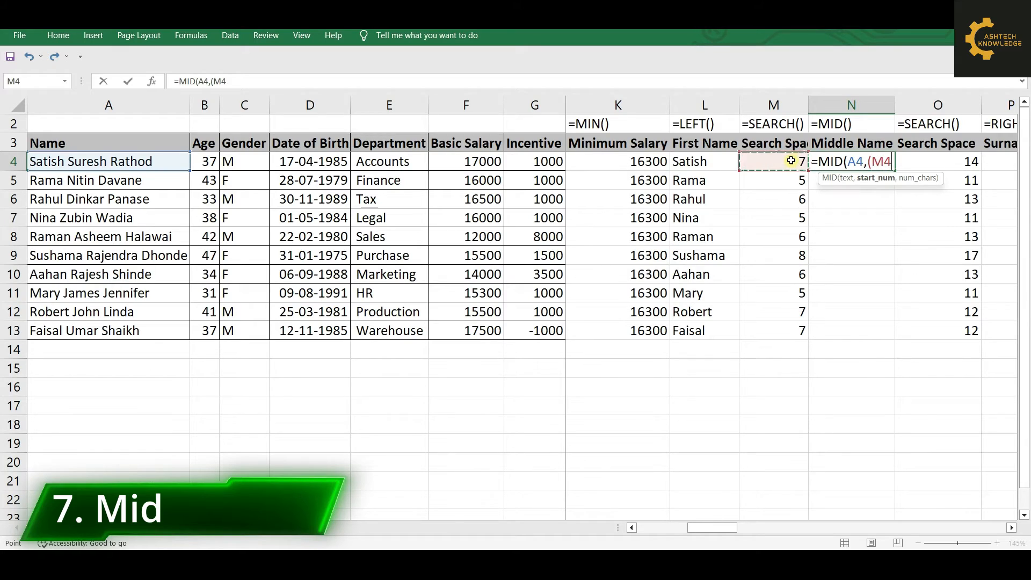
type("+1)")
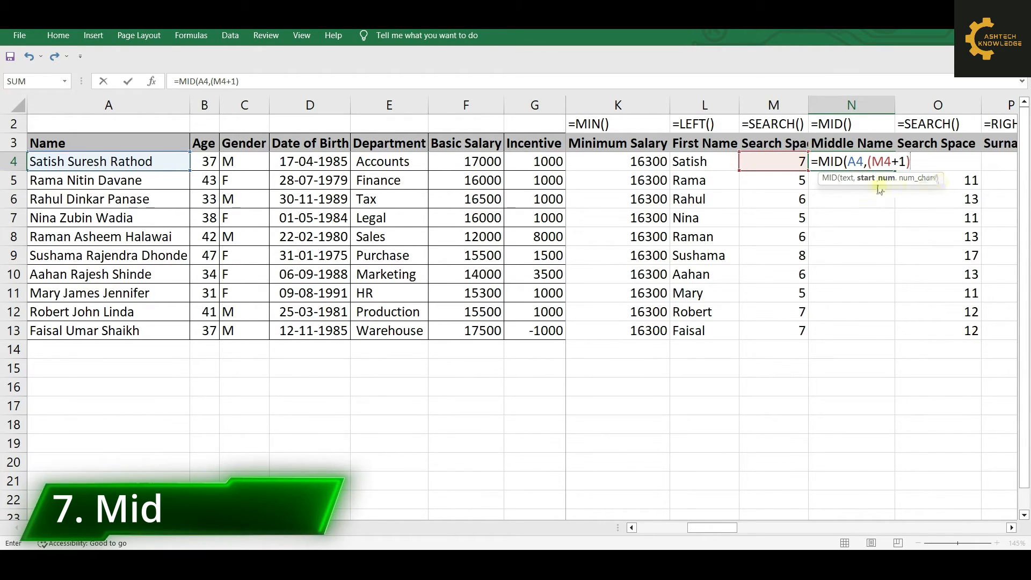
- Complete N4's MID formula with (O4-M4-1) as the number of characters, giving =MID(A4,(M4+1),(O4-M4-1))
type(",")
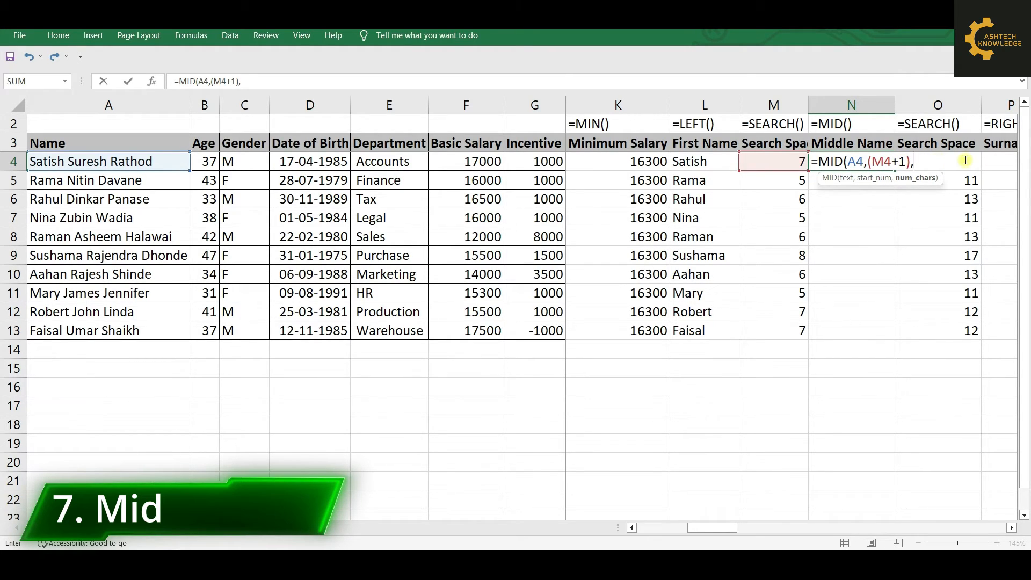
type("(")
left_click(997, 161)
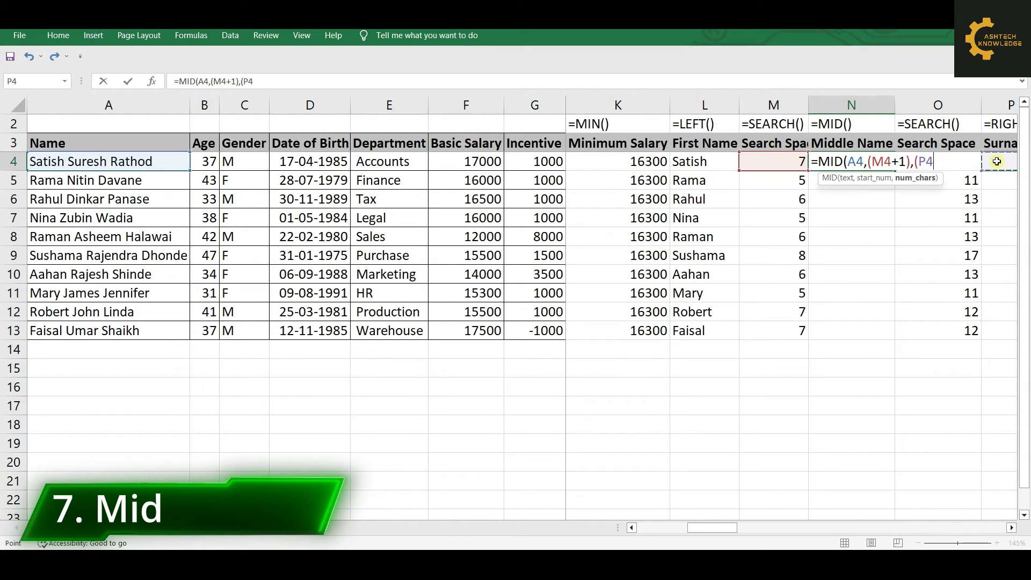
key("Left")
type("-")
left_click(783, 159)
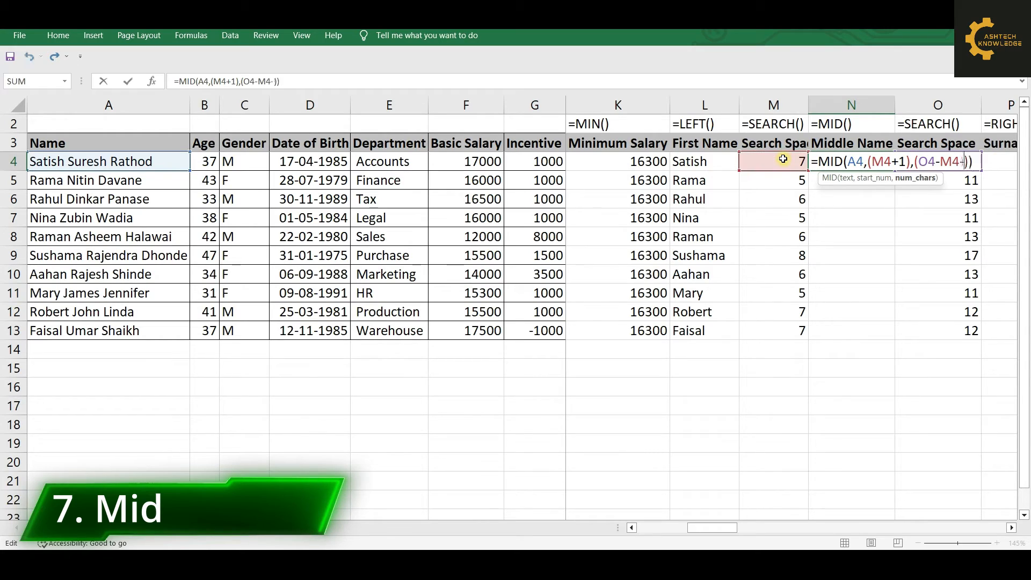
type("1")
key("ctrl+Return")
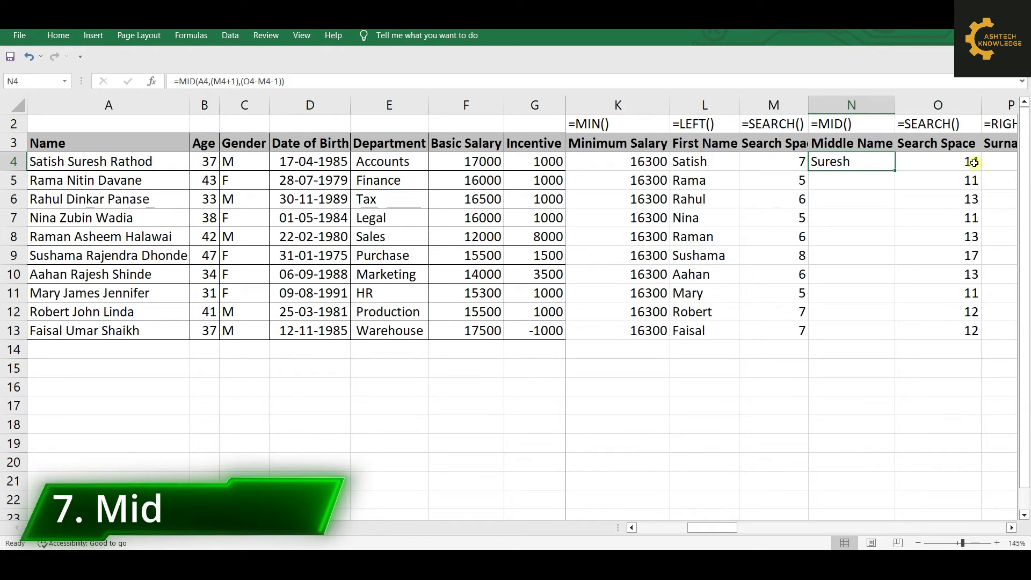
- Review N4's MID formula and fill it down to N13 in the Middle Name column
double_click(836, 163)
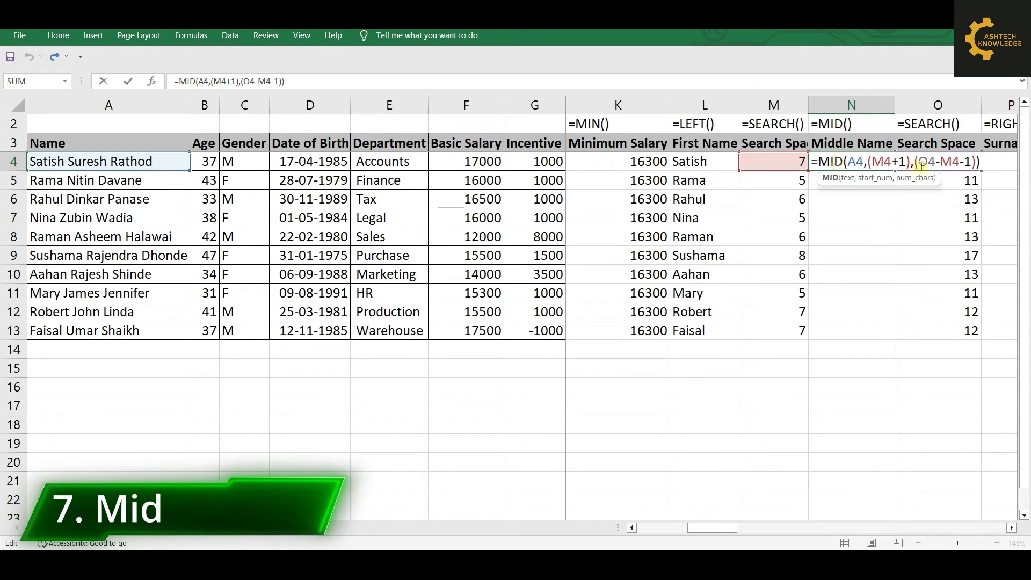
left_click(940, 161)
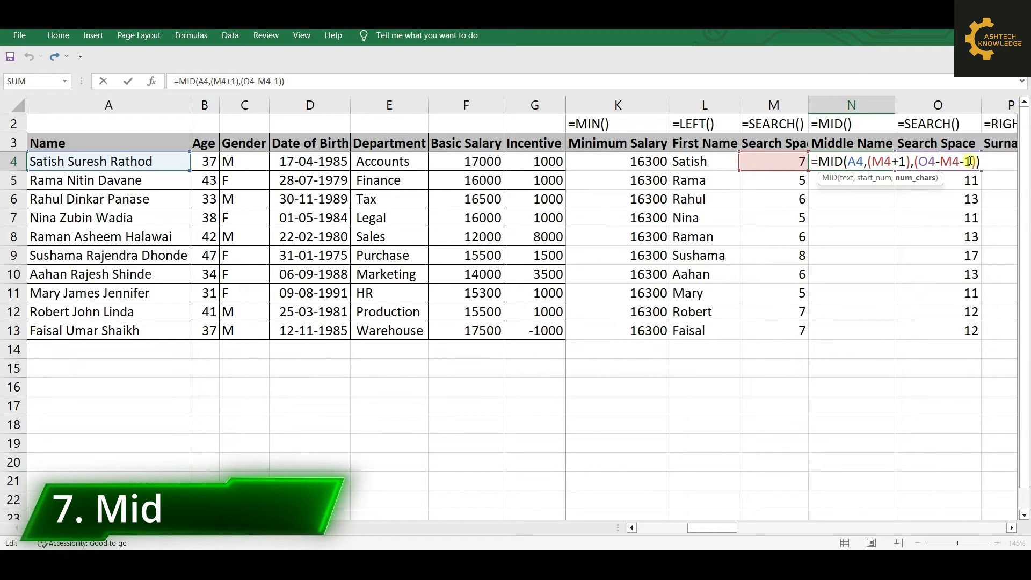
key("ctrl+Return")
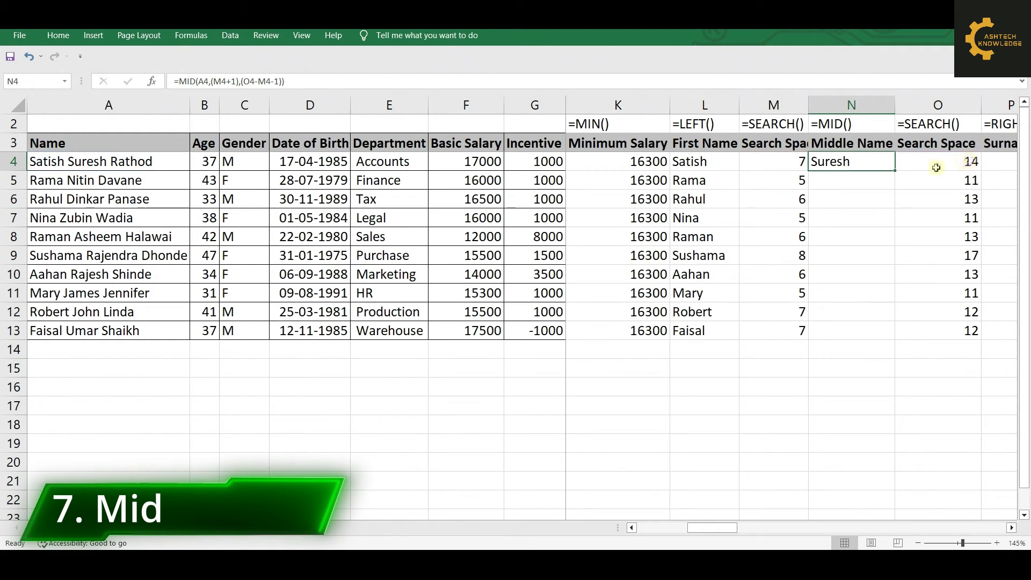
double_click(894, 171)
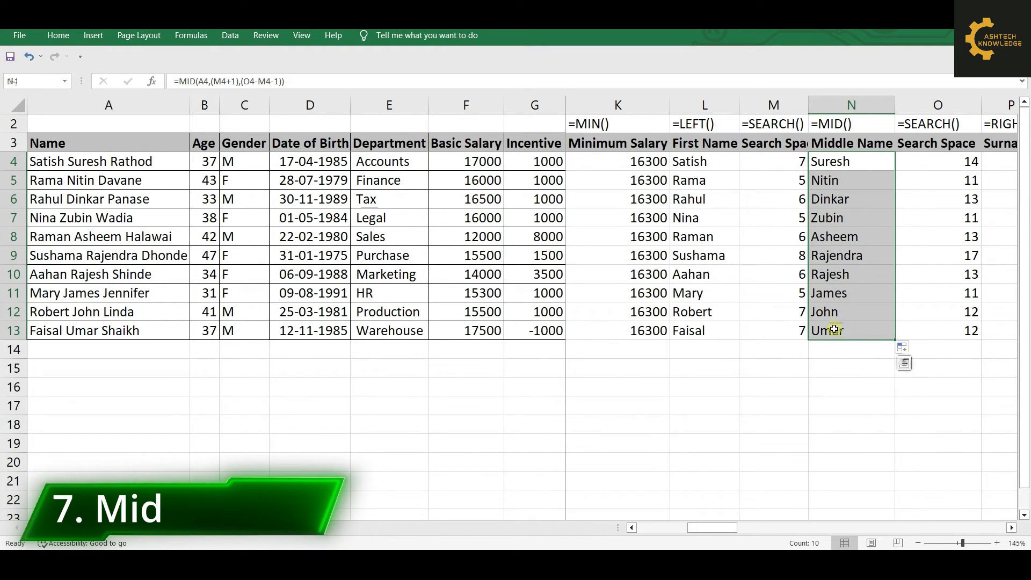
left_click_drag(61, 159, 81, 324)
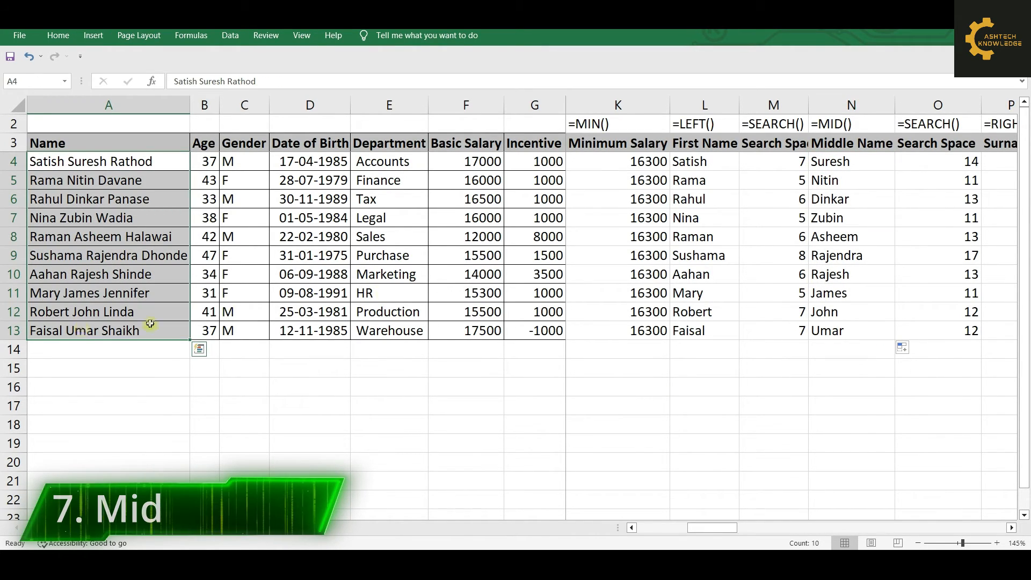
- Enter =RIGHT(A4,6) in P4 under Surname and fill it down to P13
left_click(850, 161)
key("Right")
key("Right")
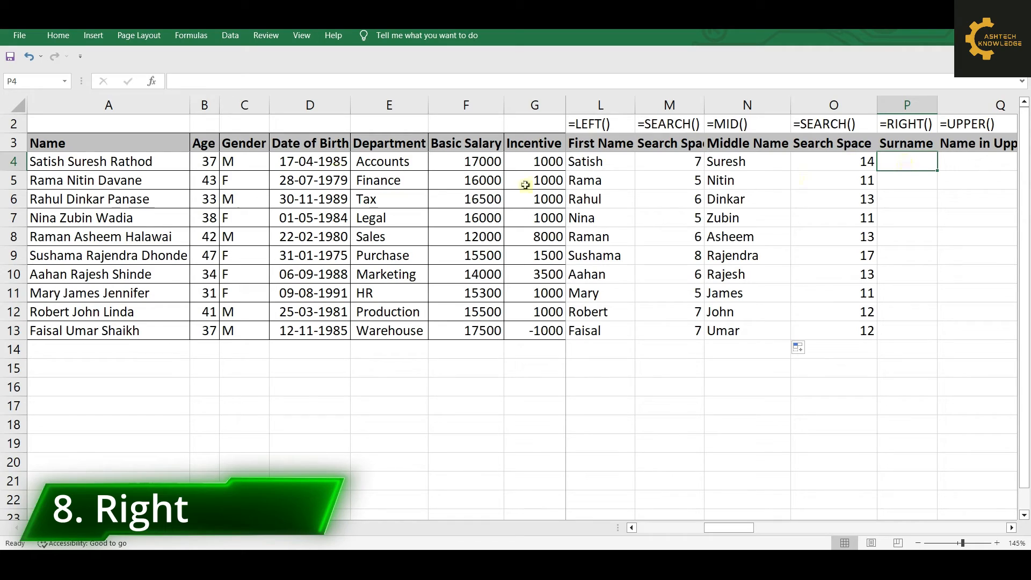
left_click(119, 163)
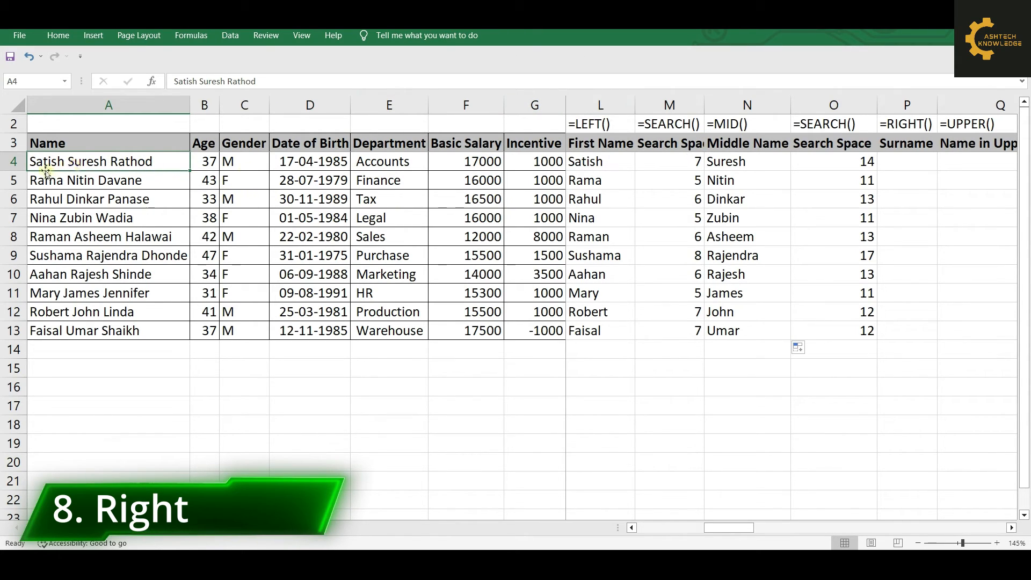
left_click(887, 163)
type("=")
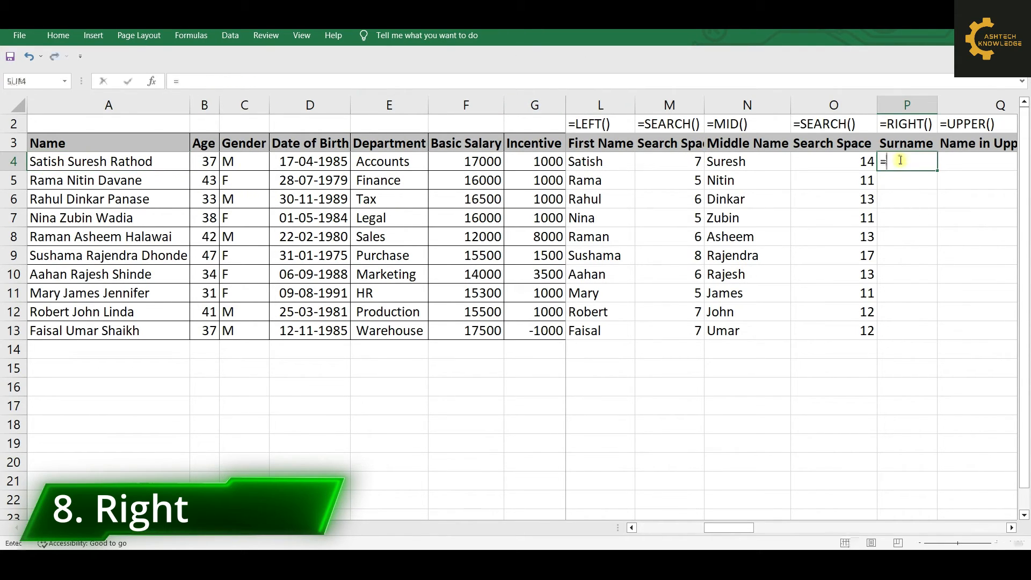
type("righ")
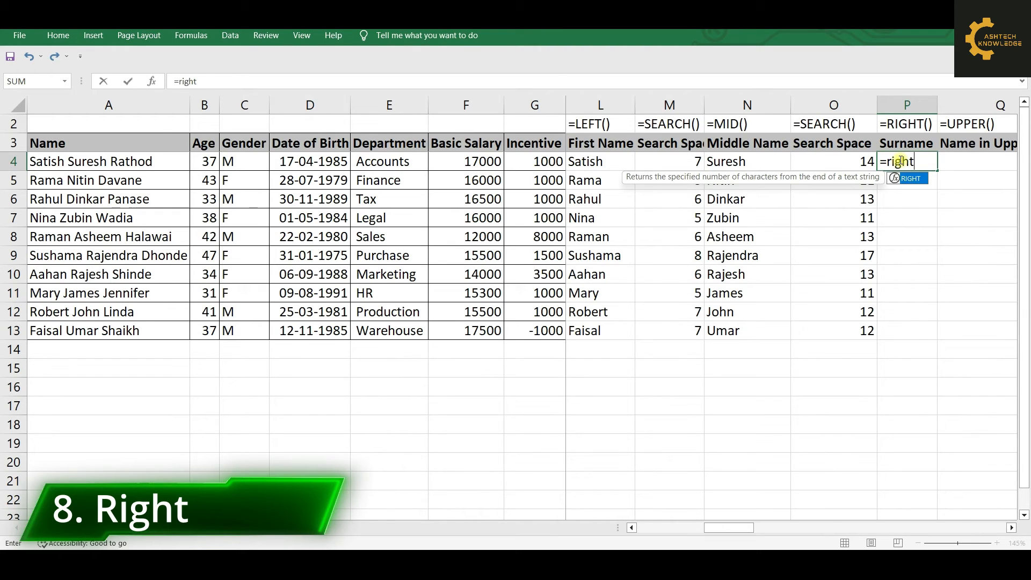
type("t")
key("Tab")
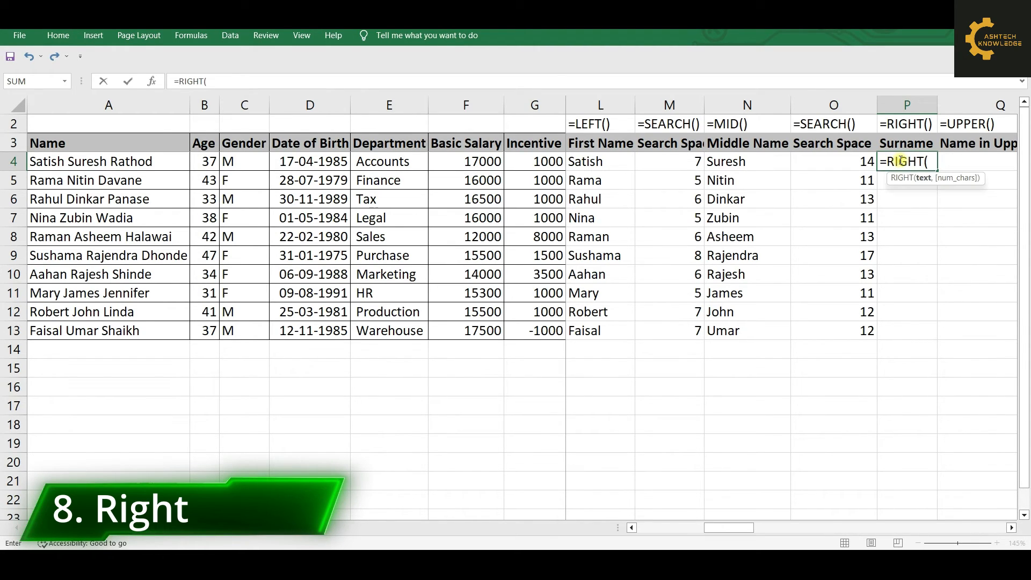
left_click(53, 162)
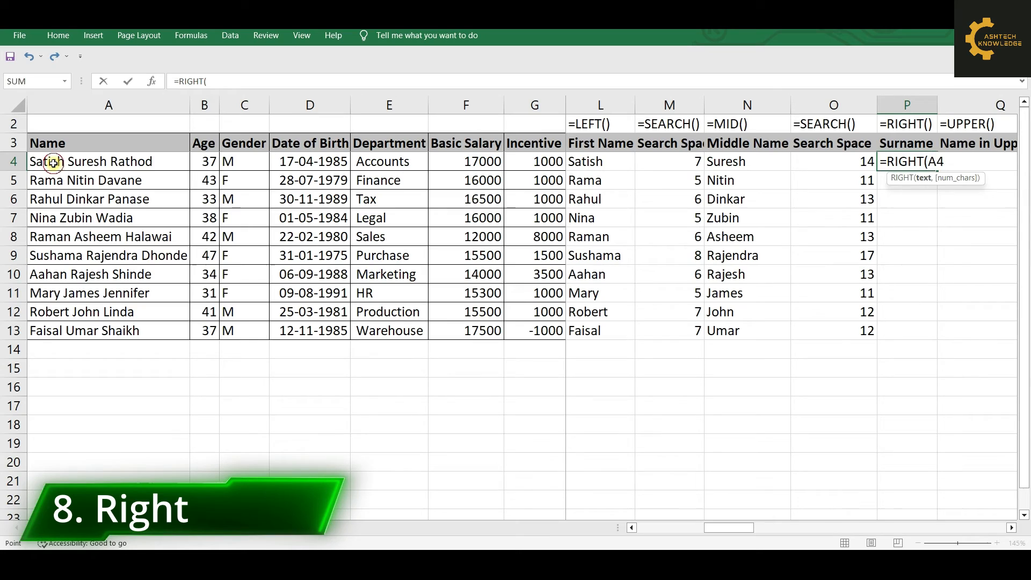
type(",6")
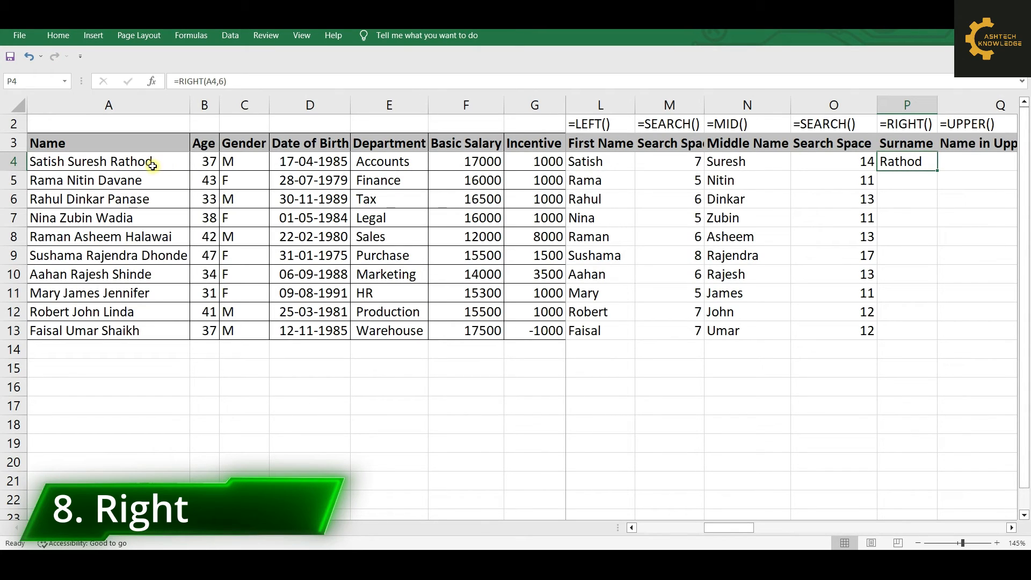
double_click(937, 171)
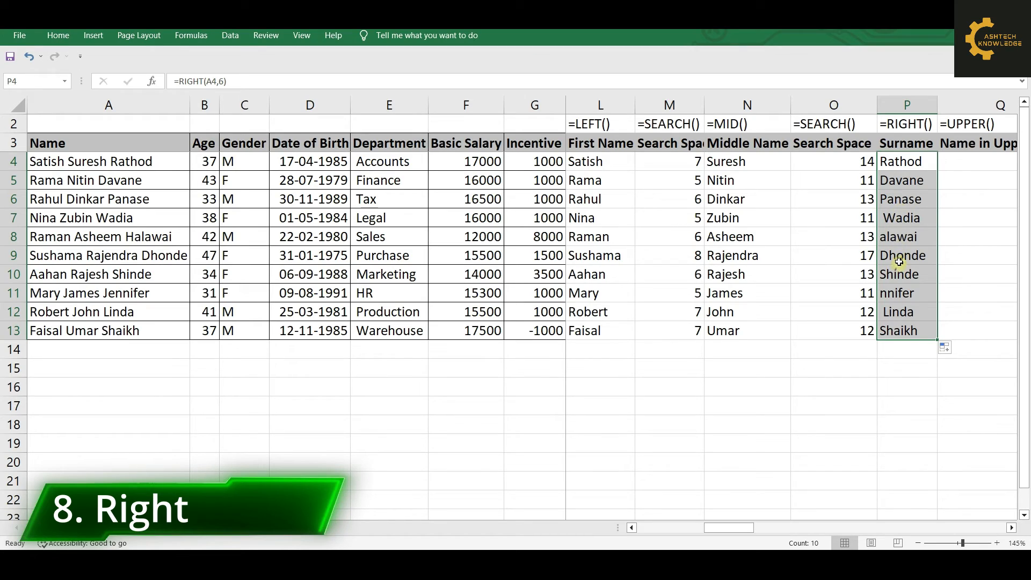
left_click(900, 216)
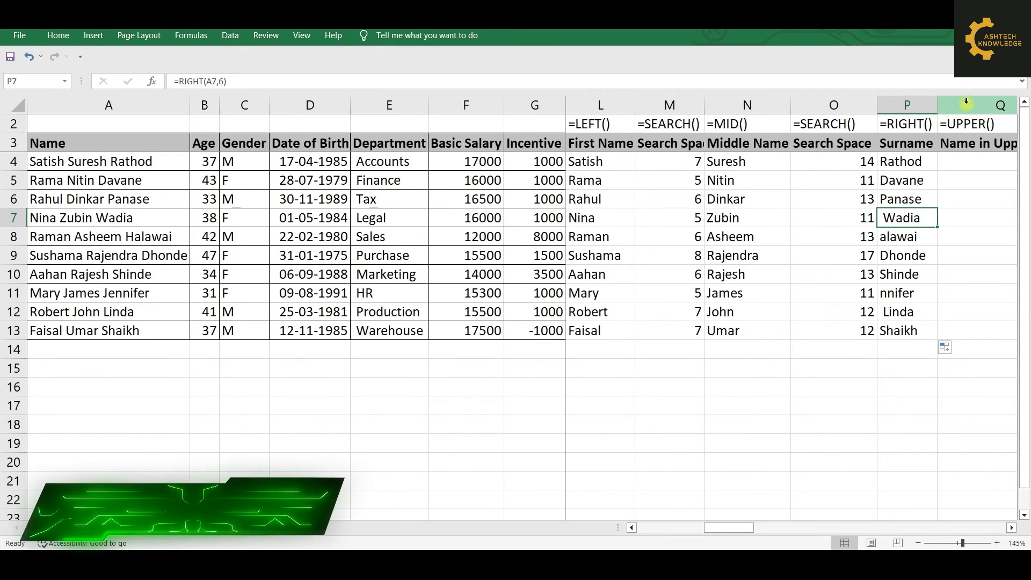
- Enter =LEN(A4) in X4 under Lenth of word to count the characters in the full name
left_click(967, 124)
key("Right")
key("Down")
key("Right")
key("Right")
key("Right")
key("Right")
key("Right")
key("Right")
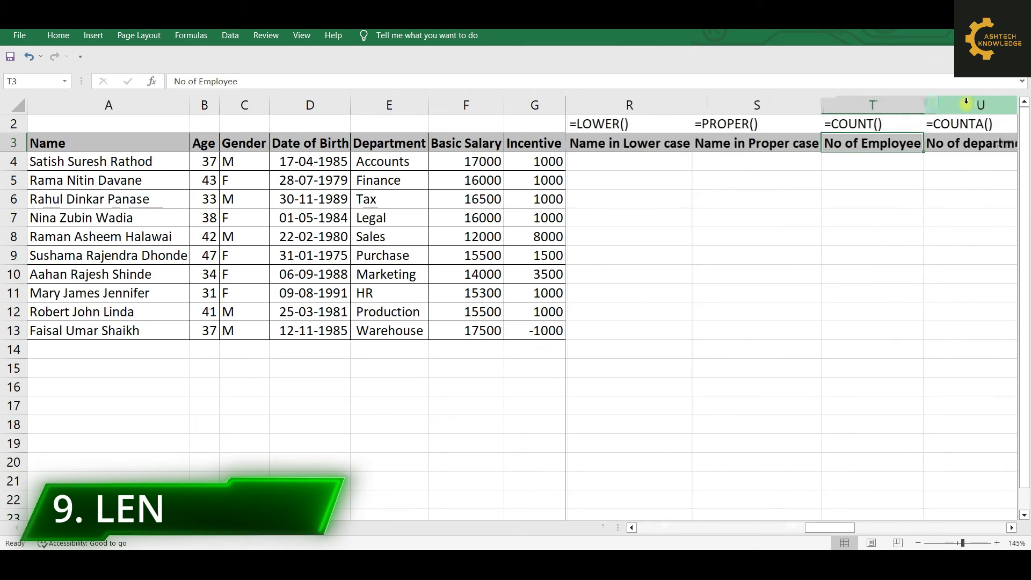
key("Down")
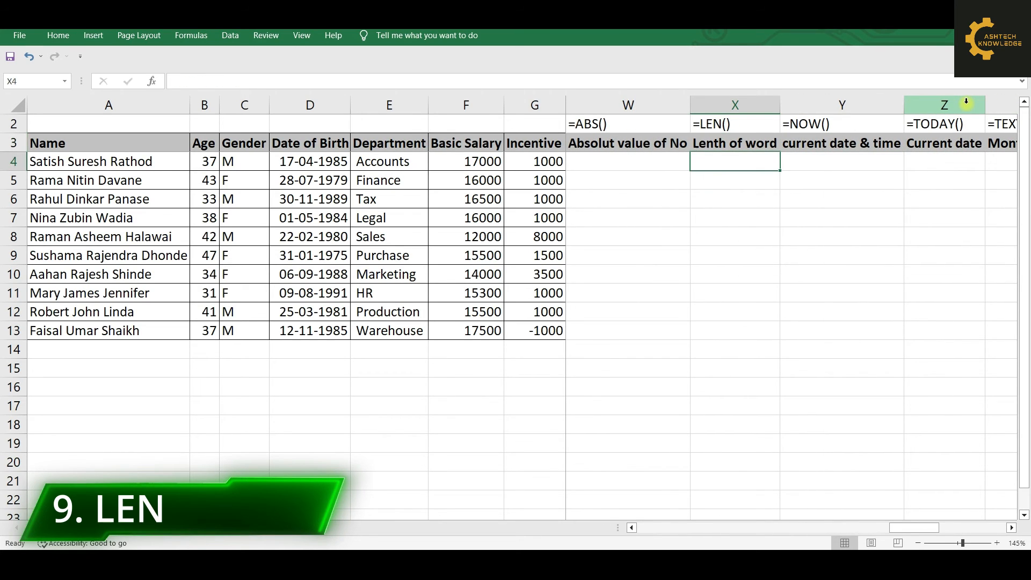
left_click(36, 160)
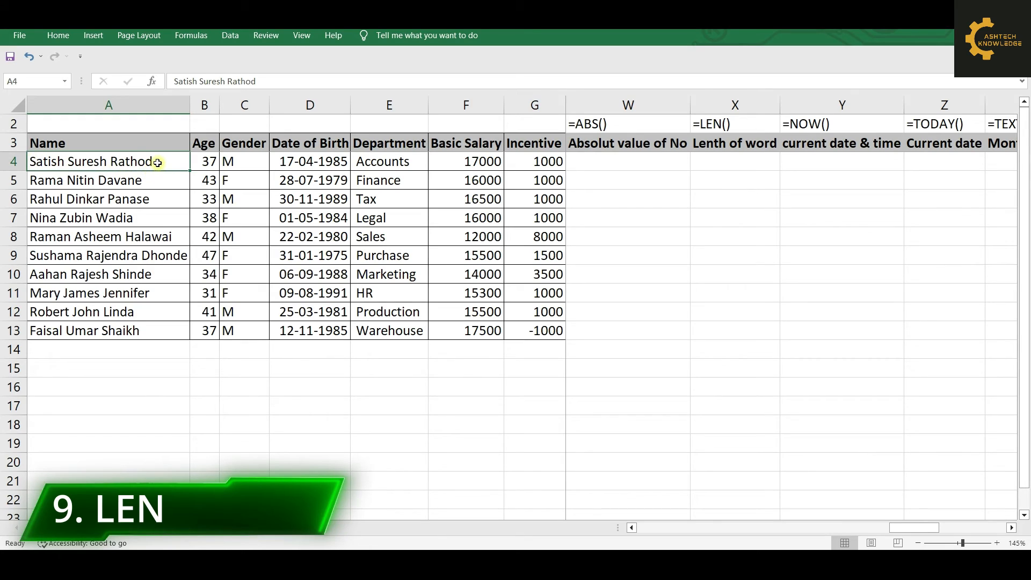
left_click(733, 162)
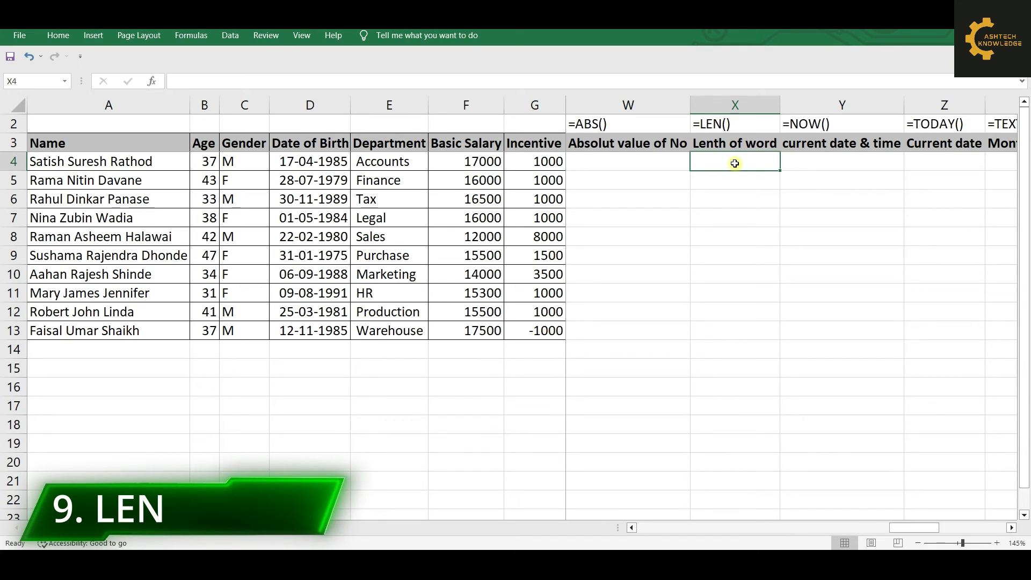
type("=")
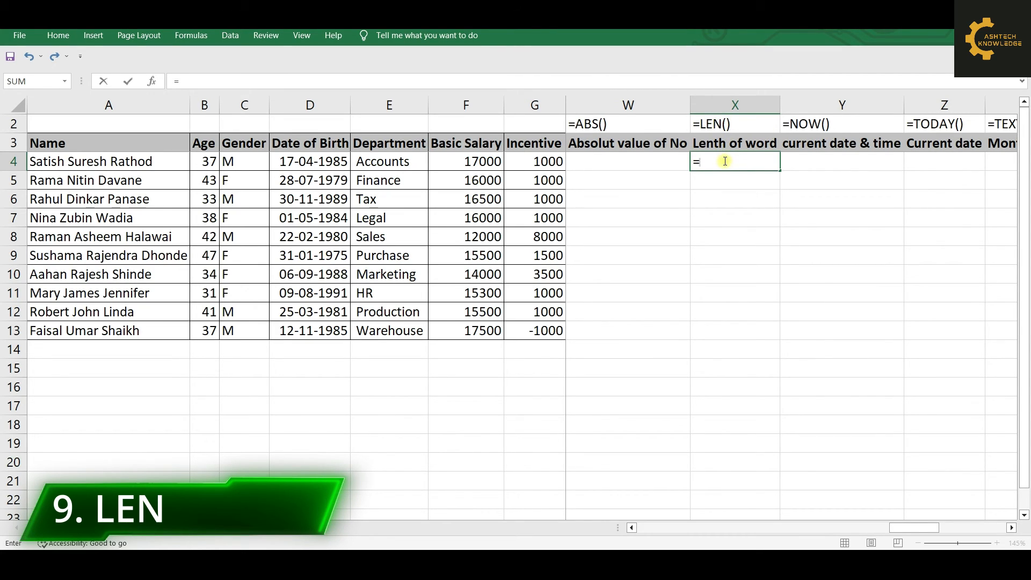
type("len(")
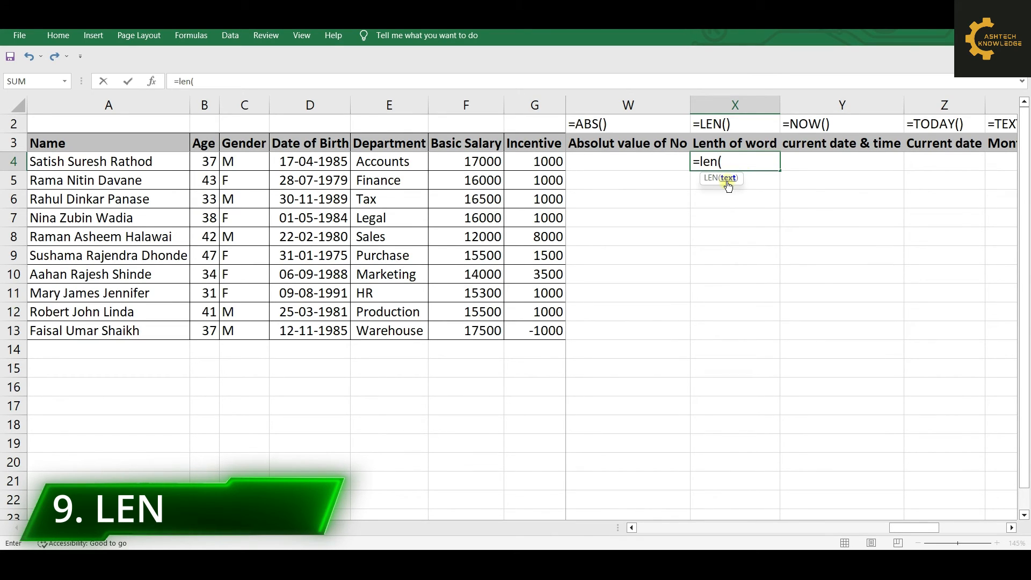
left_click(66, 163)
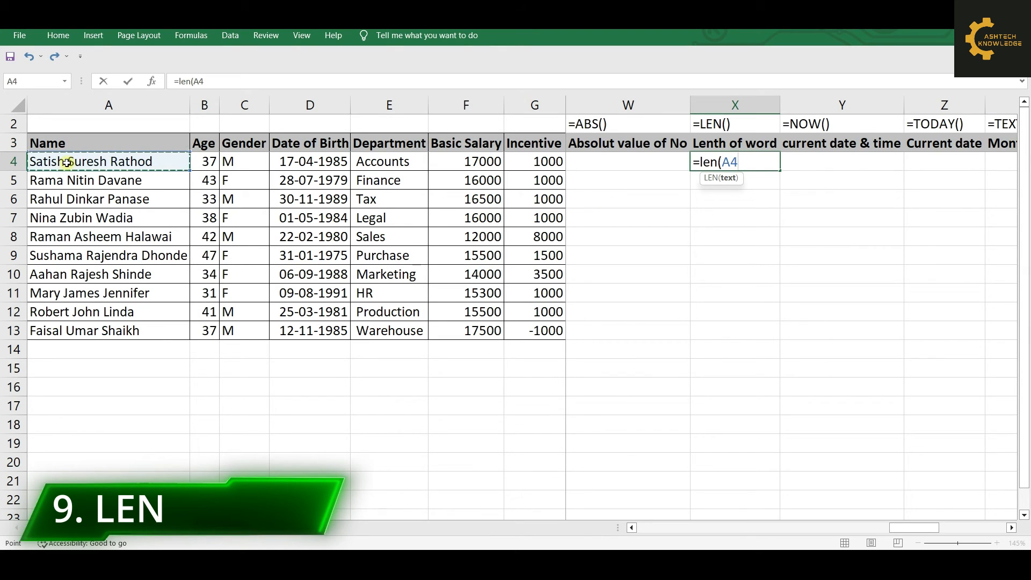
type(")")
key("ctrl+Return")
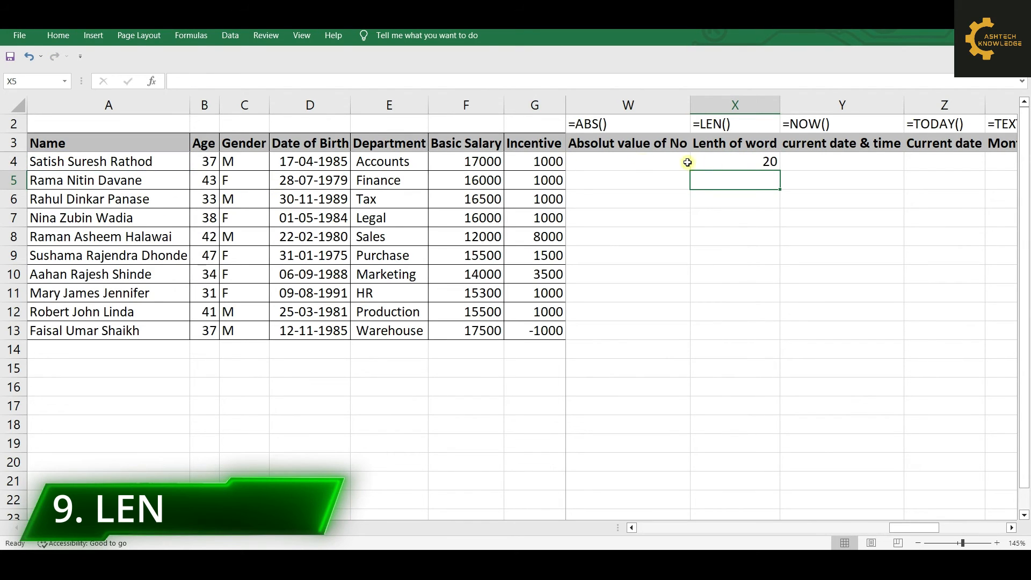
- Fill the LEN formula from X4 down to X13
left_click(739, 160)
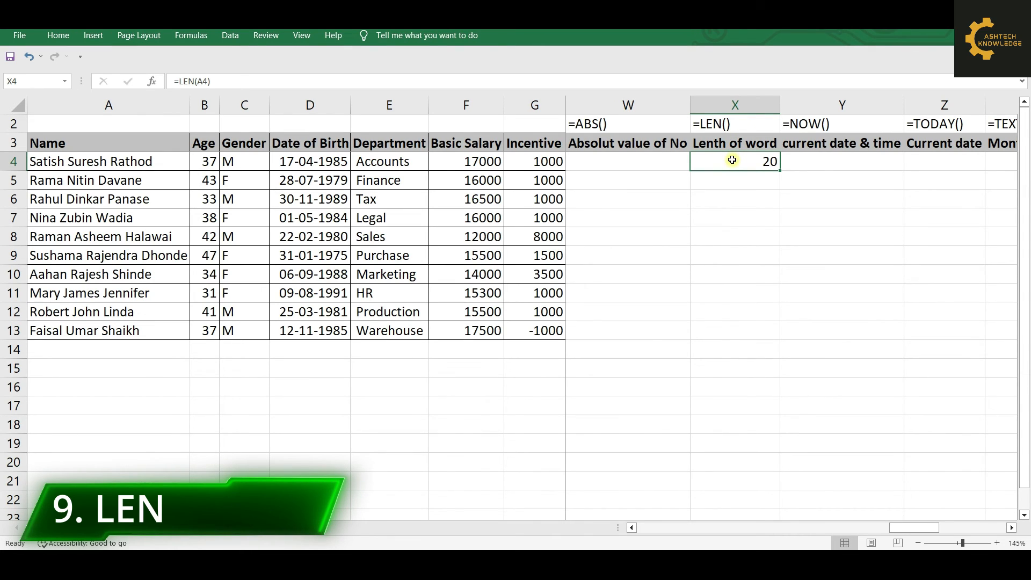
double_click(781, 170)
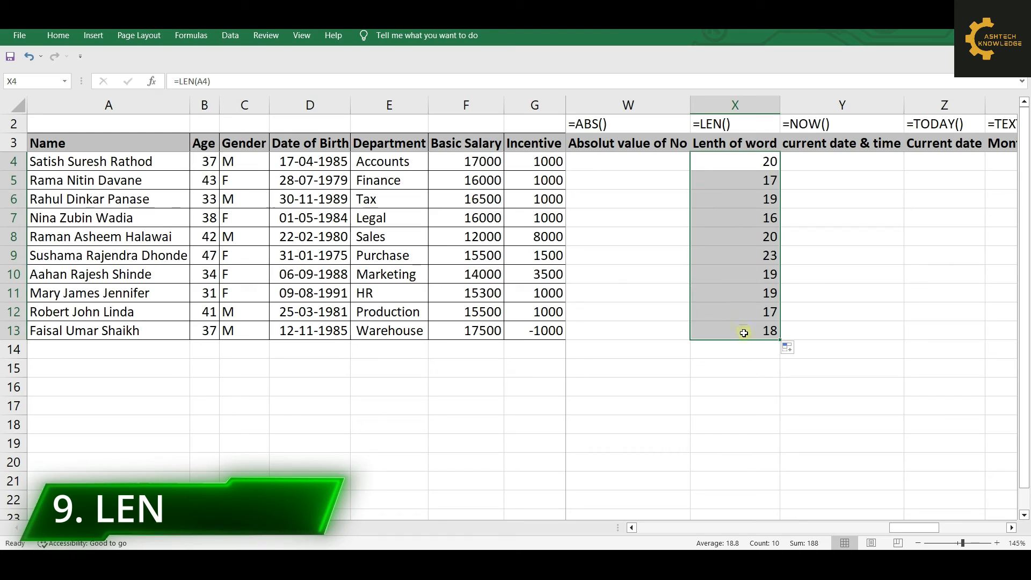
left_click(724, 160)
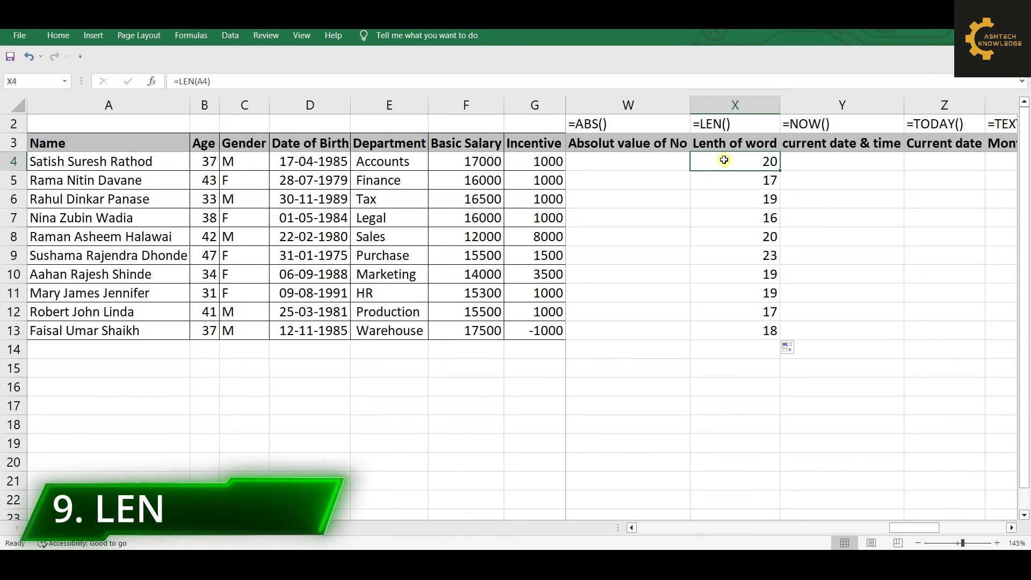
- Reopen P4's RIGHT formula under Surname and replace its fixed number of characters with an opening parenthesis
key("Left")
key("Left")
key("Left")
key("Left")
key("Left")
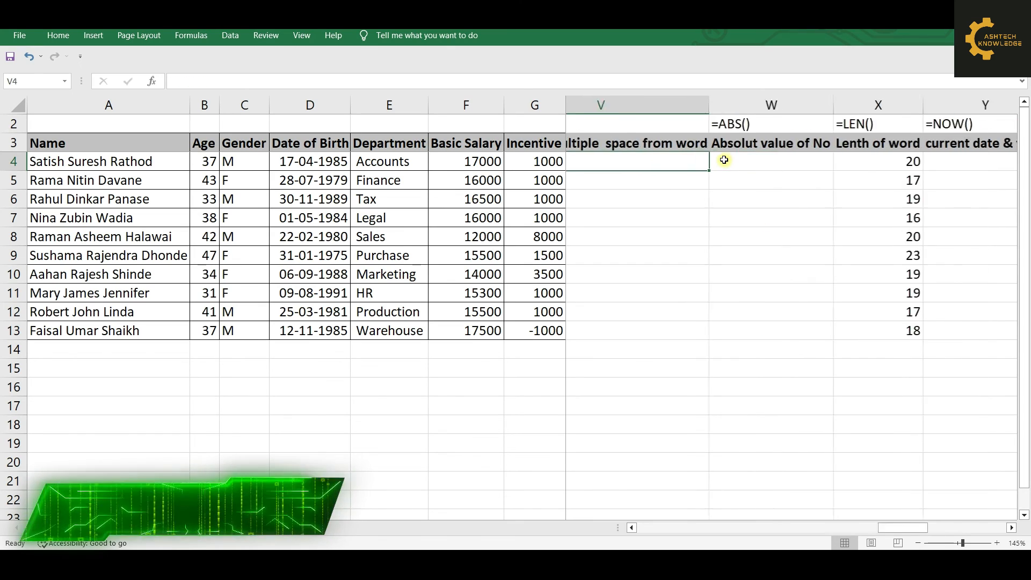
key("Left")
key("Left")
key("Left")
key("Left")
key("Left")
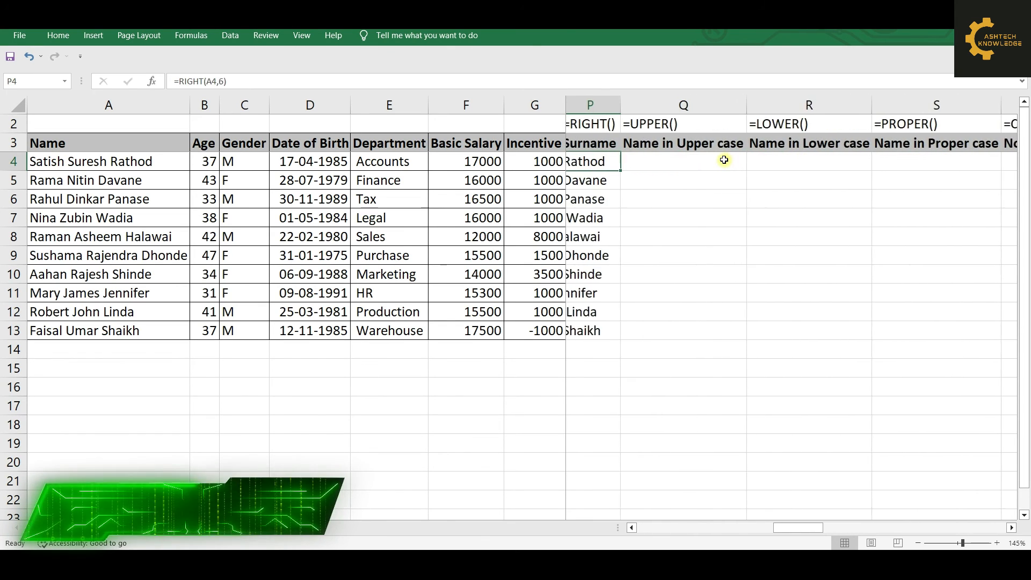
key("Right")
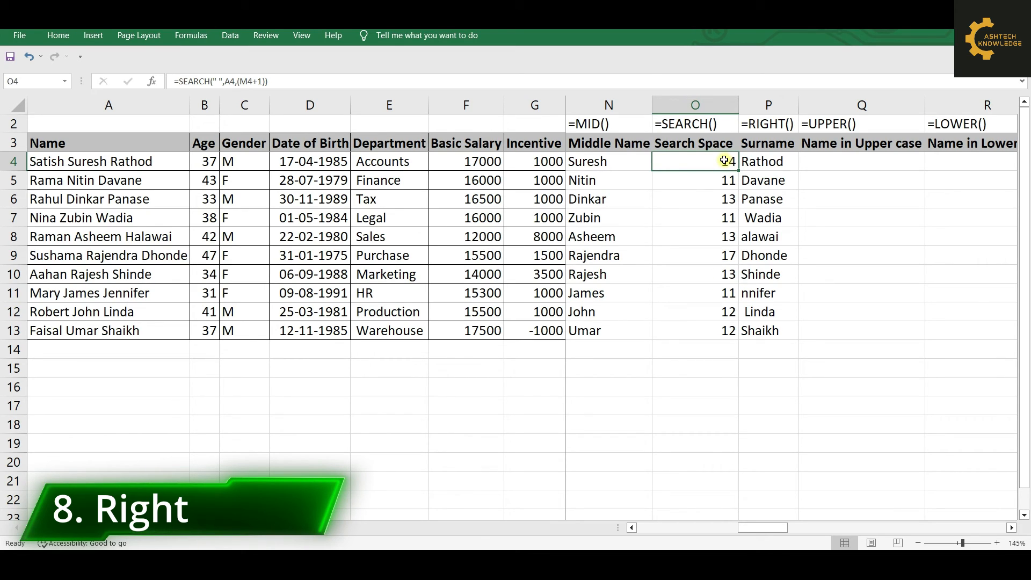
left_click(766, 162)
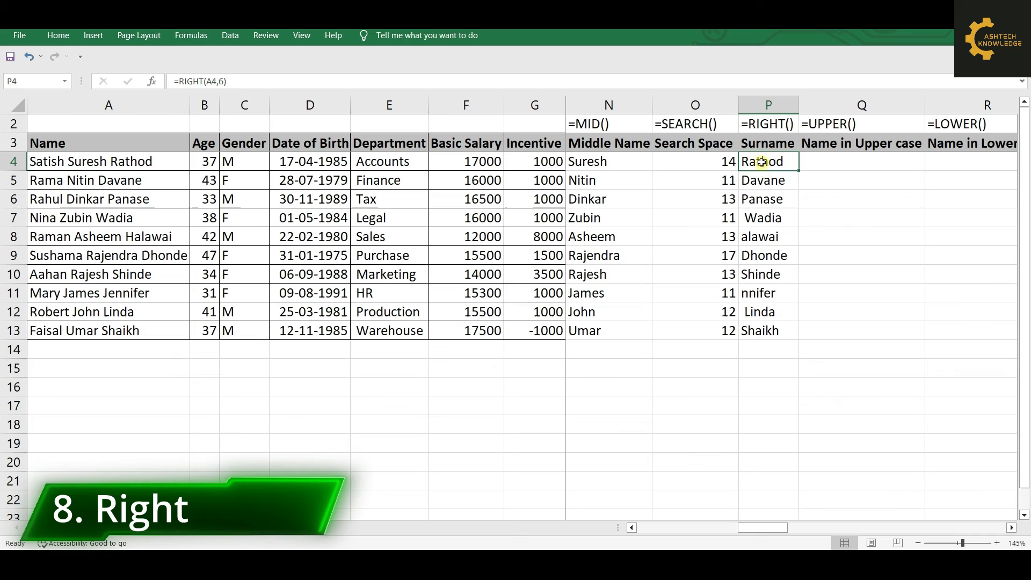
double_click(772, 161)
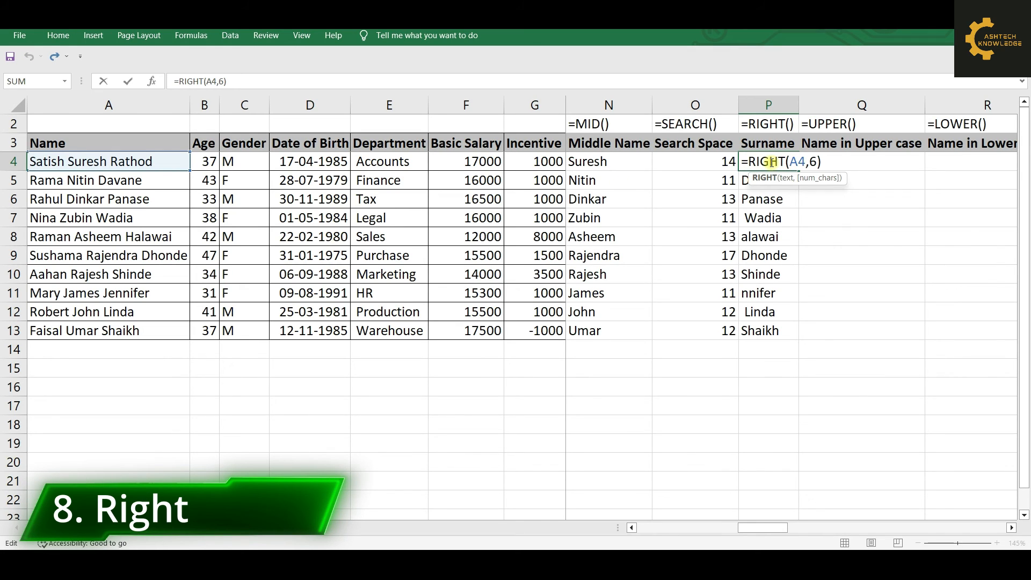
left_click(792, 162)
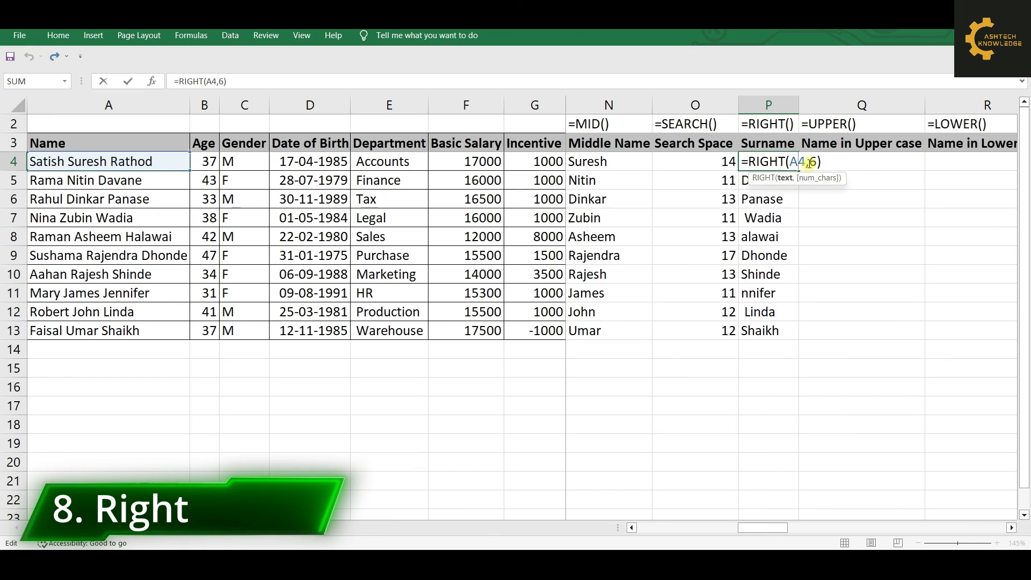
left_click(812, 161)
key("BackSpace")
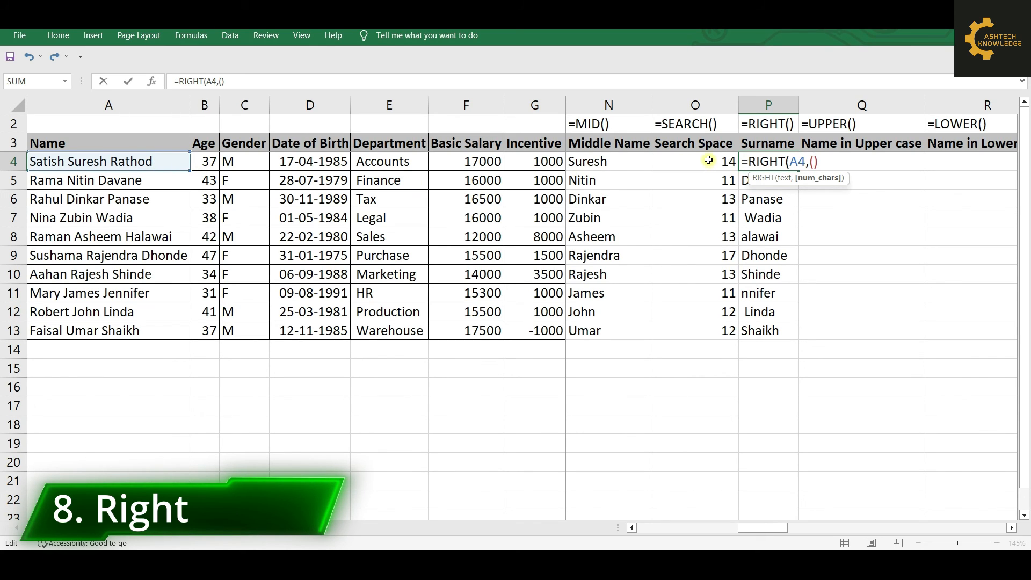
- Complete P4's Surname formula as =RIGHT(A4,(X4-O4)) and fill it down to P13
left_click(956, 162)
scroll(956, 161, "right", 6)
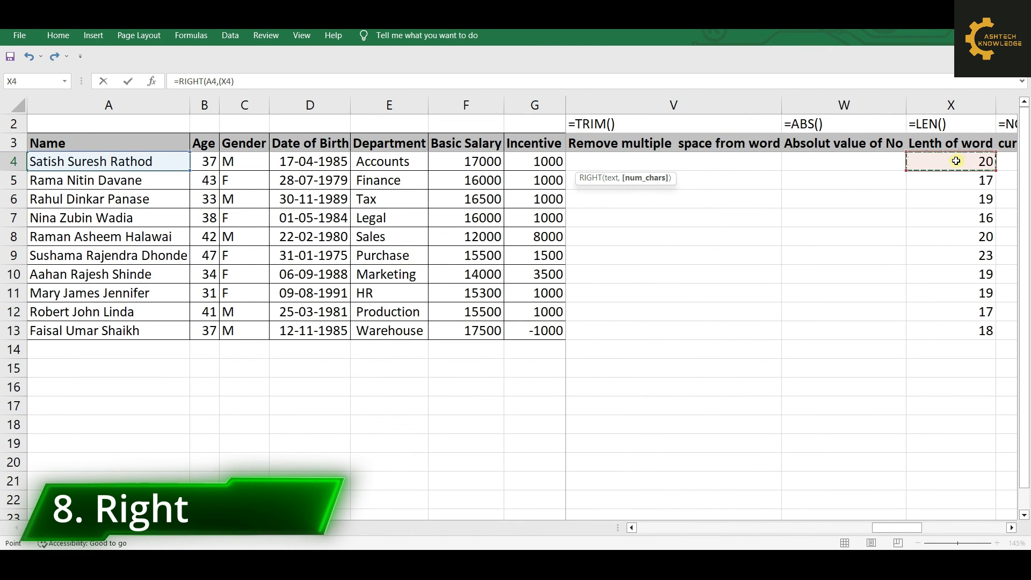
type("-")
key("Left")
key("Left")
key("Left")
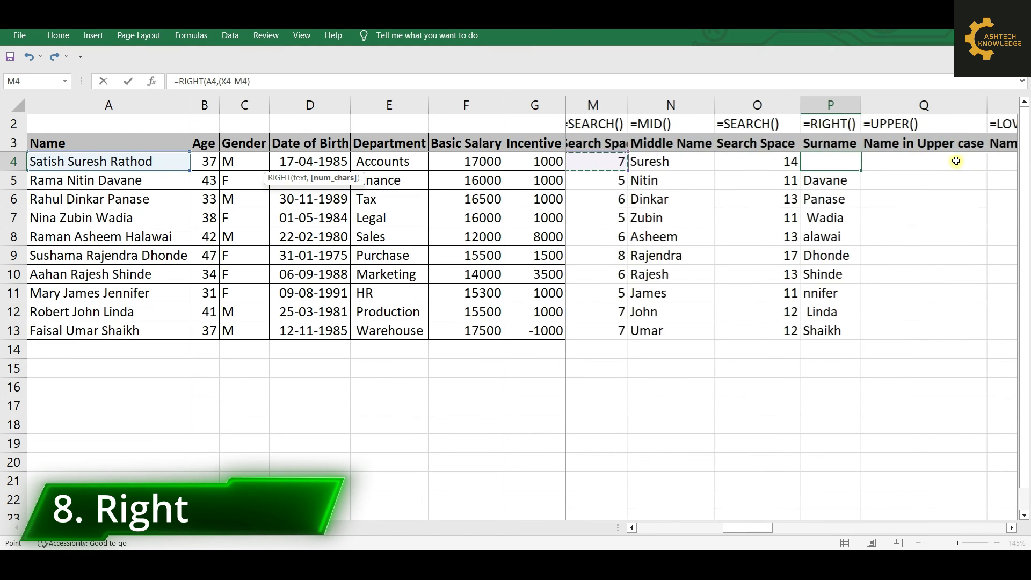
key("Left")
key("Left")
key("Right")
key("Right")
key("Right")
key("Right")
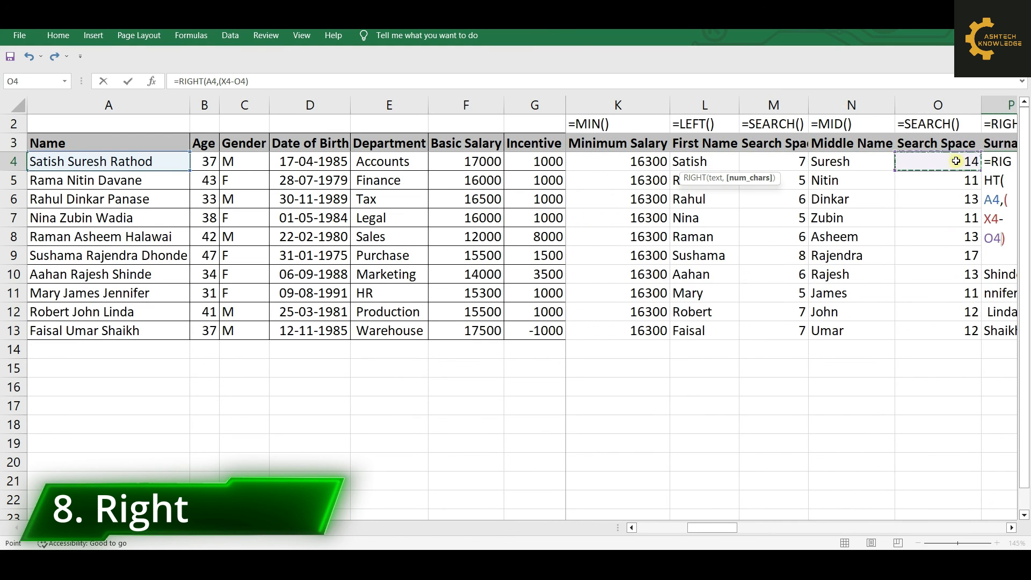
type(")")
key("ctrl+Return")
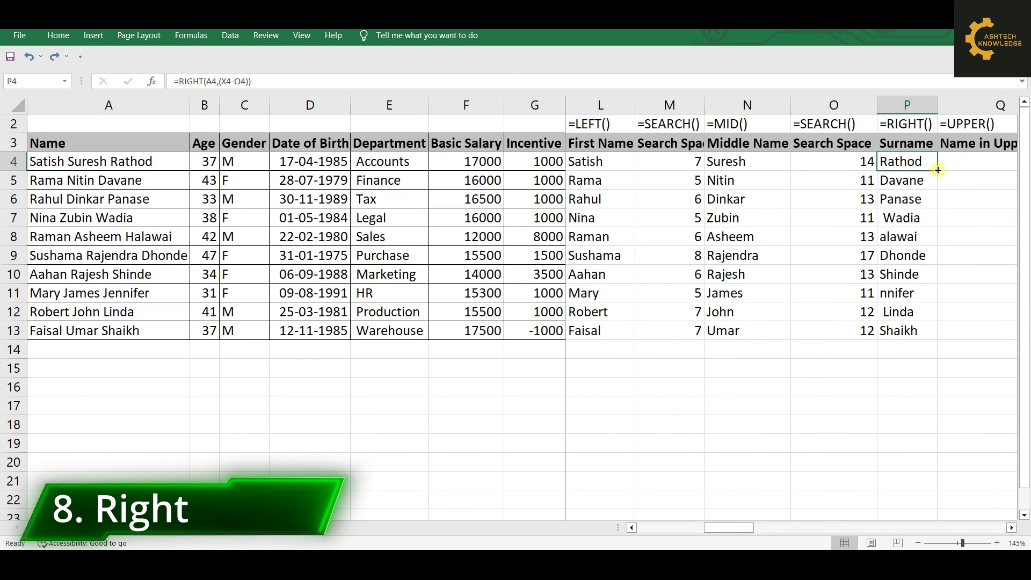
double_click(938, 170)
- Check the First Name, Middle Name and Surname formulas in rows 4 and 13 against the full names in column A
left_click(897, 331)
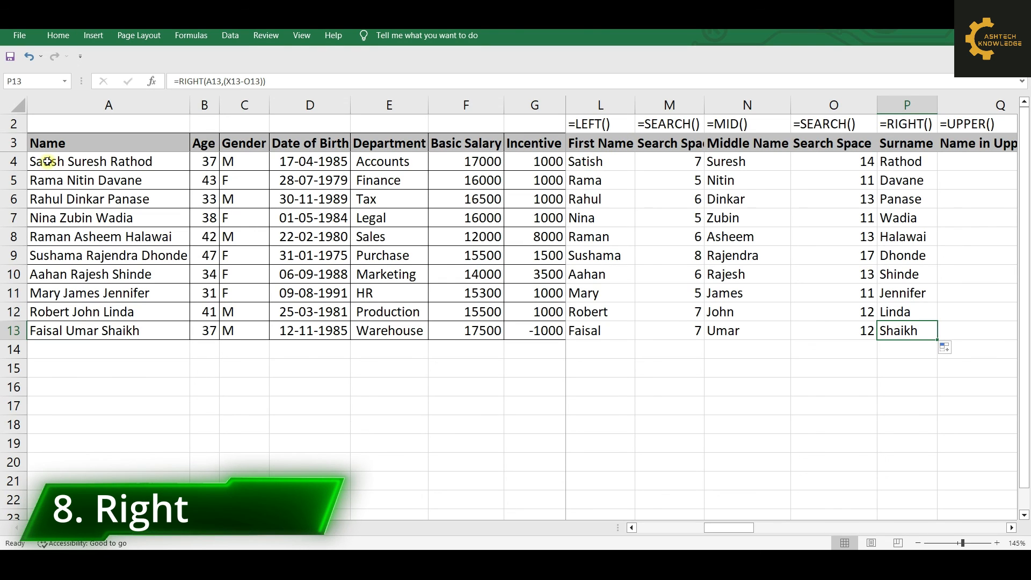
left_click(592, 163)
left_click(735, 162)
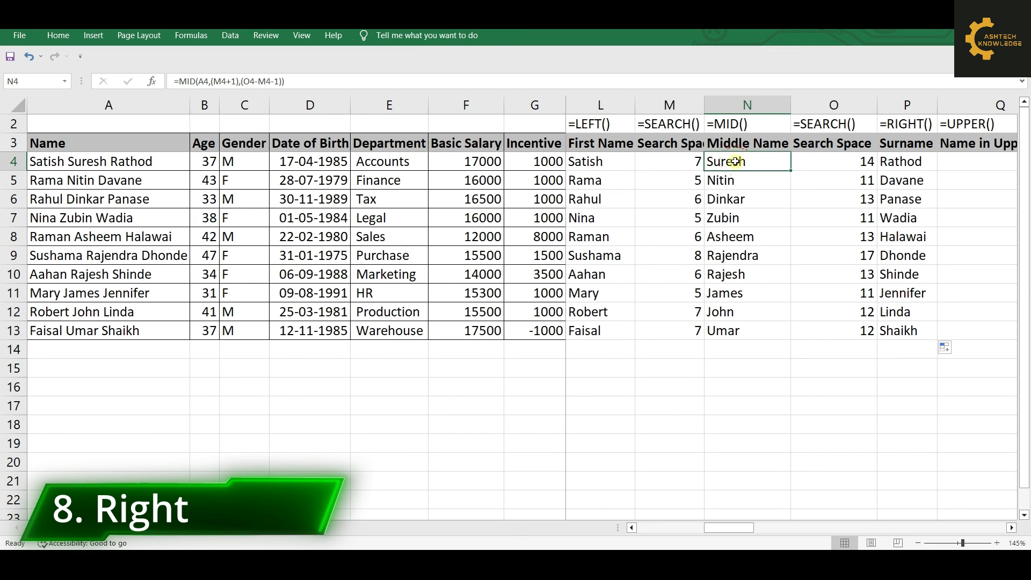
left_click(904, 162)
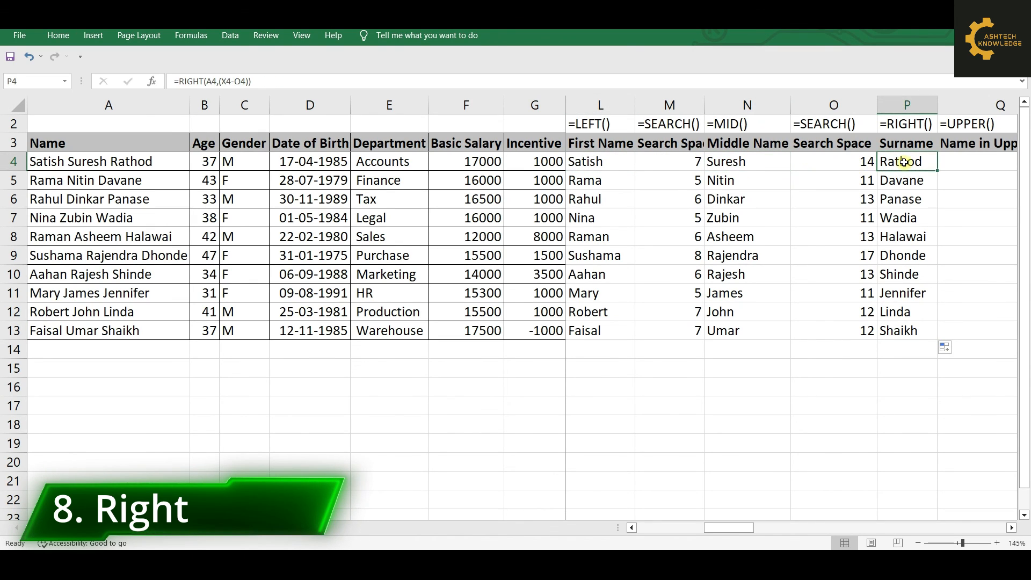
left_click(50, 332)
left_click(597, 333)
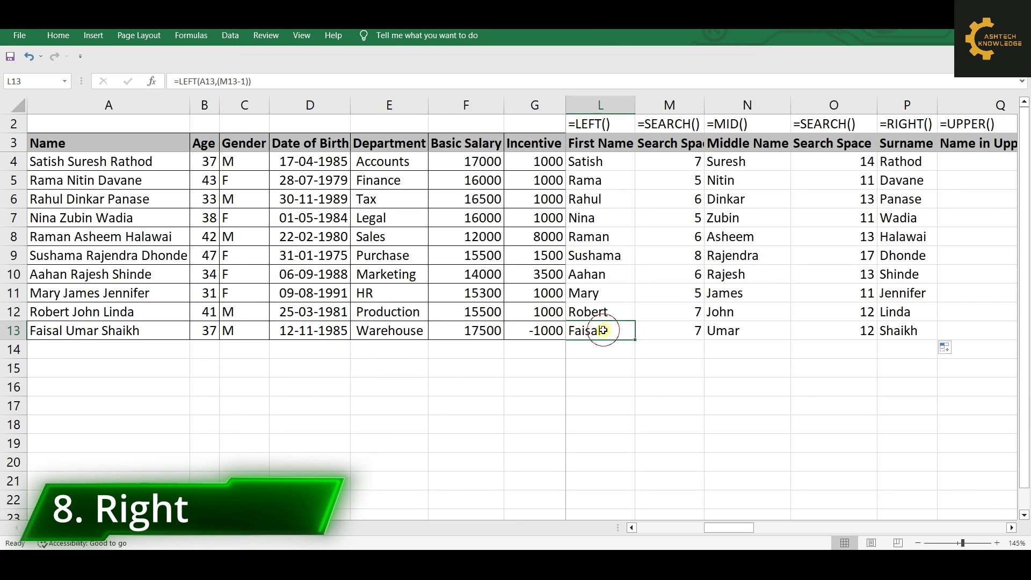
left_click(730, 330)
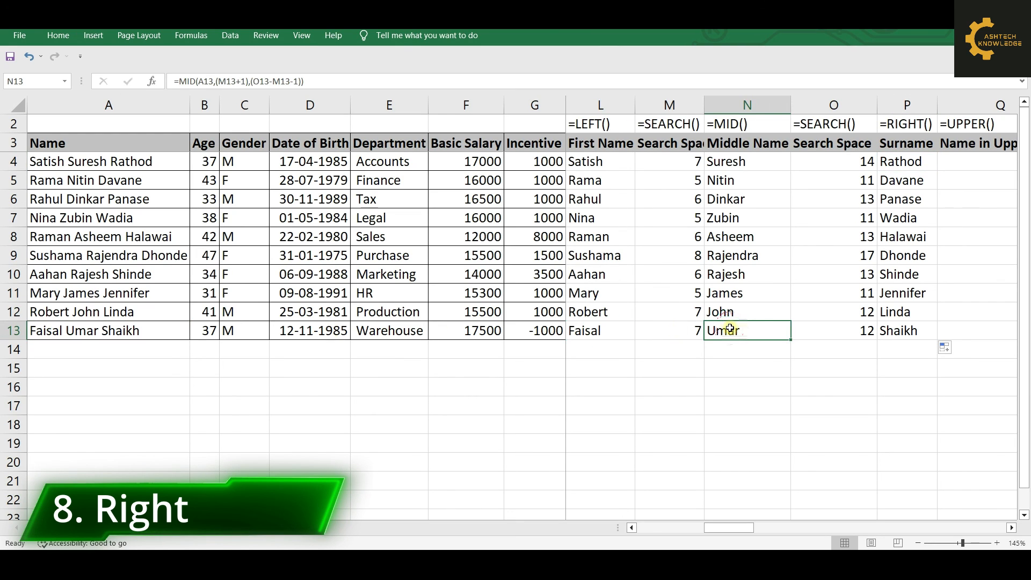
left_click(900, 332)
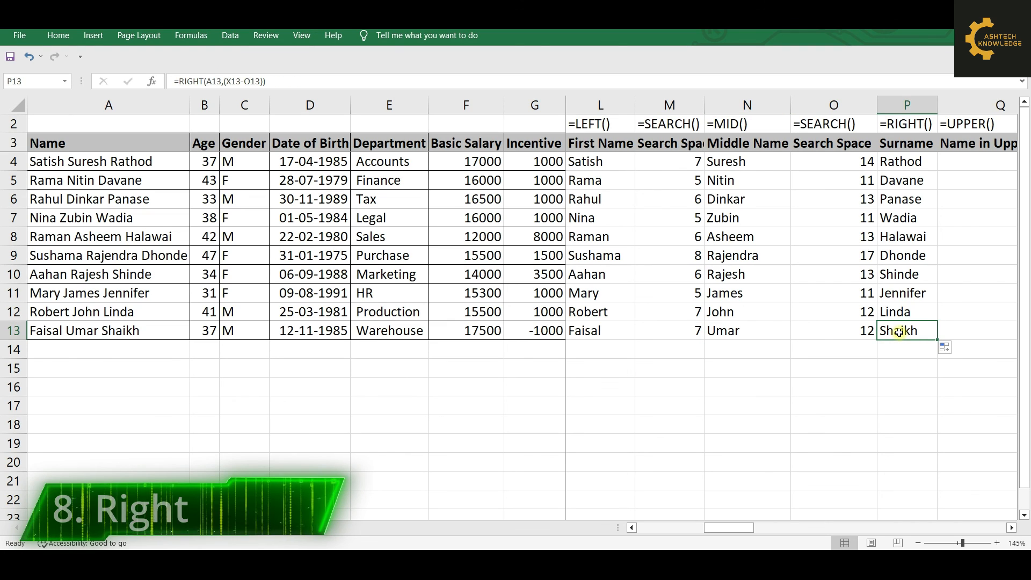
left_click(912, 142)
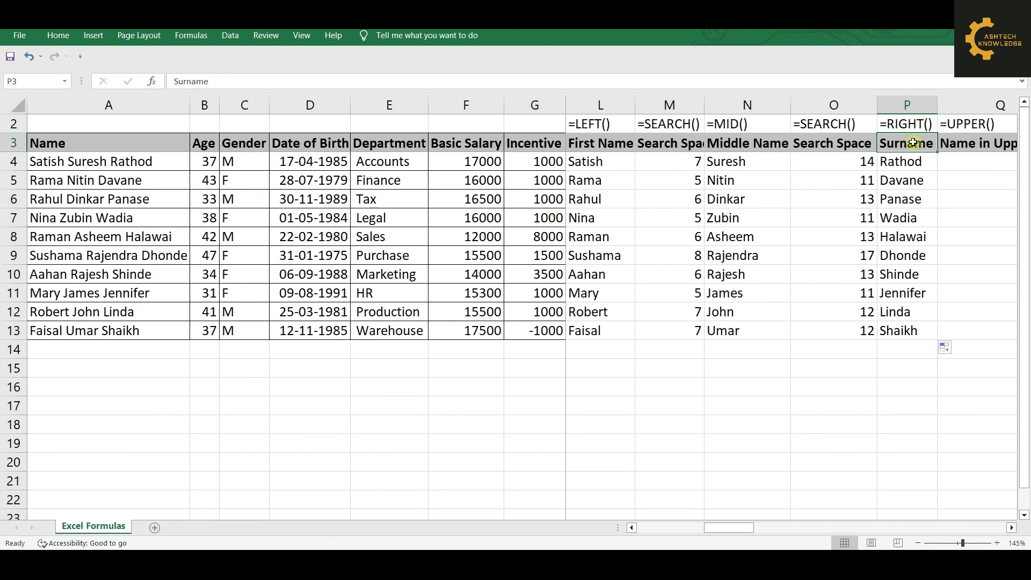